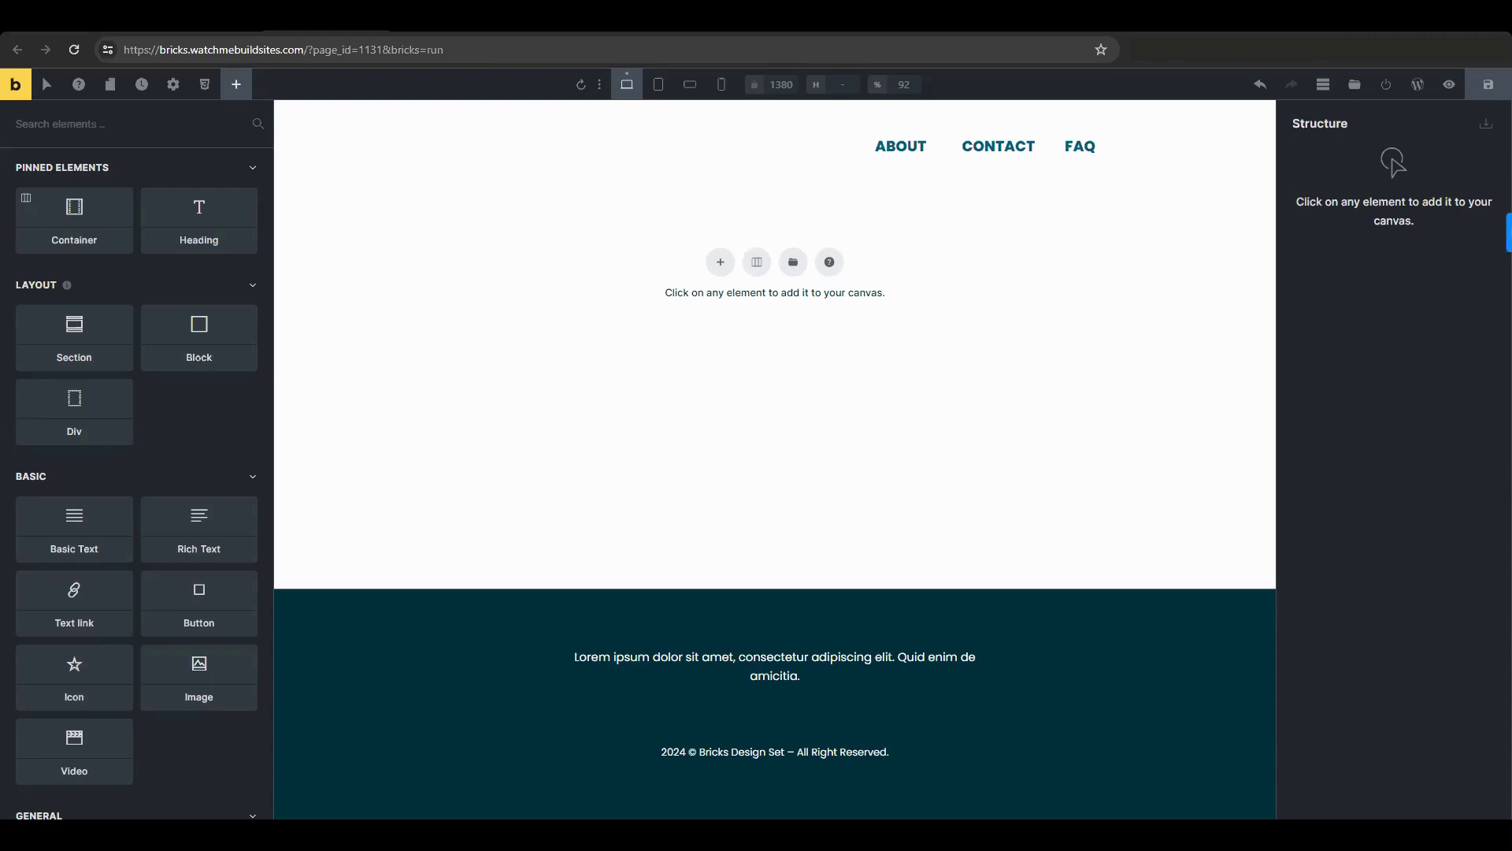
Add a Section with a Container below the header and start choosing its background image
{"action": "left_click", "coordinate": [719, 262]}
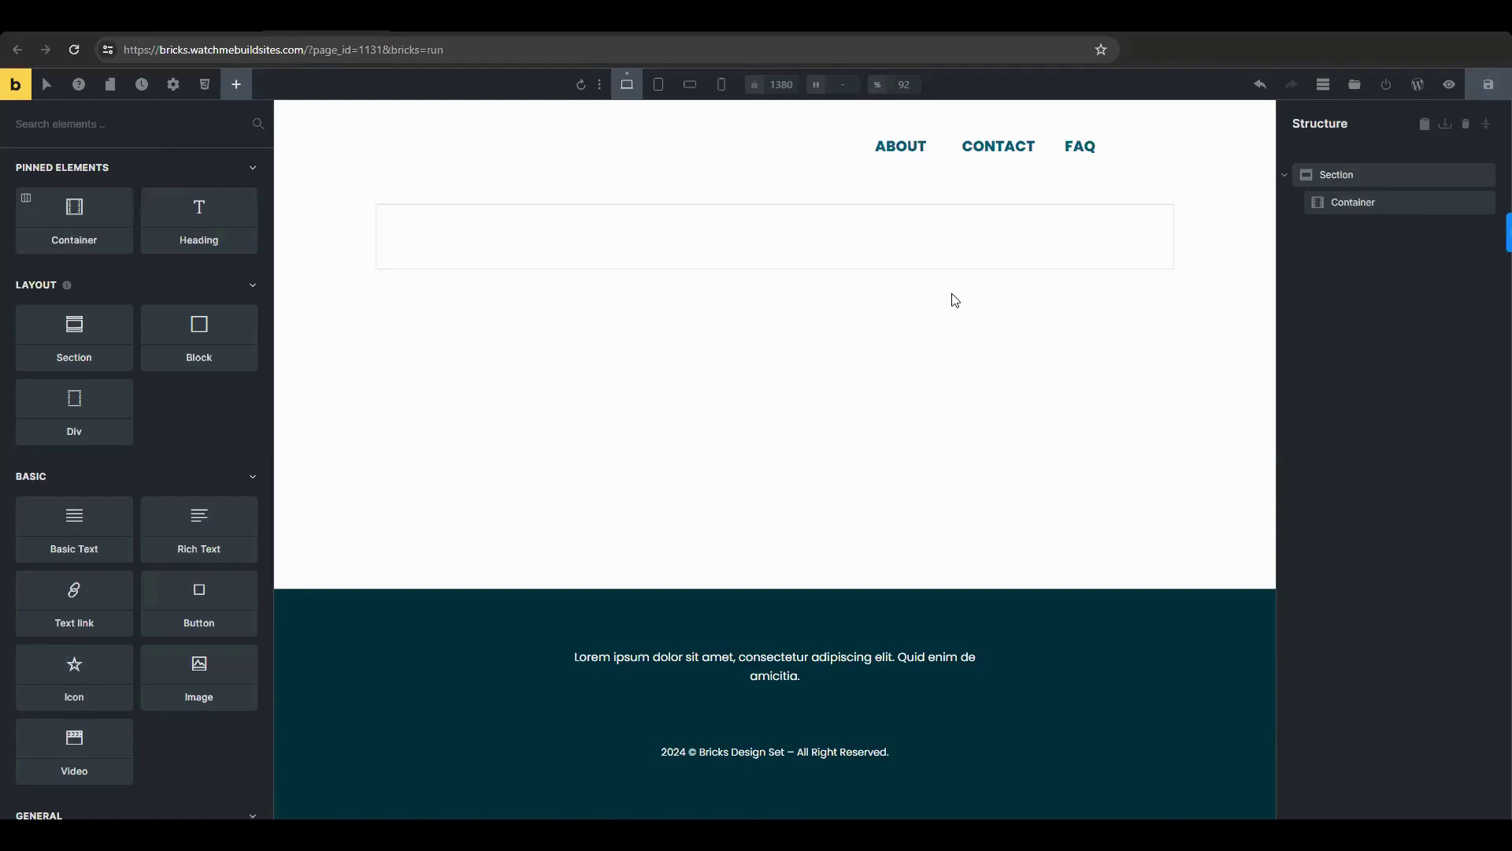
{"action": "left_click", "coordinate": [331, 227]}
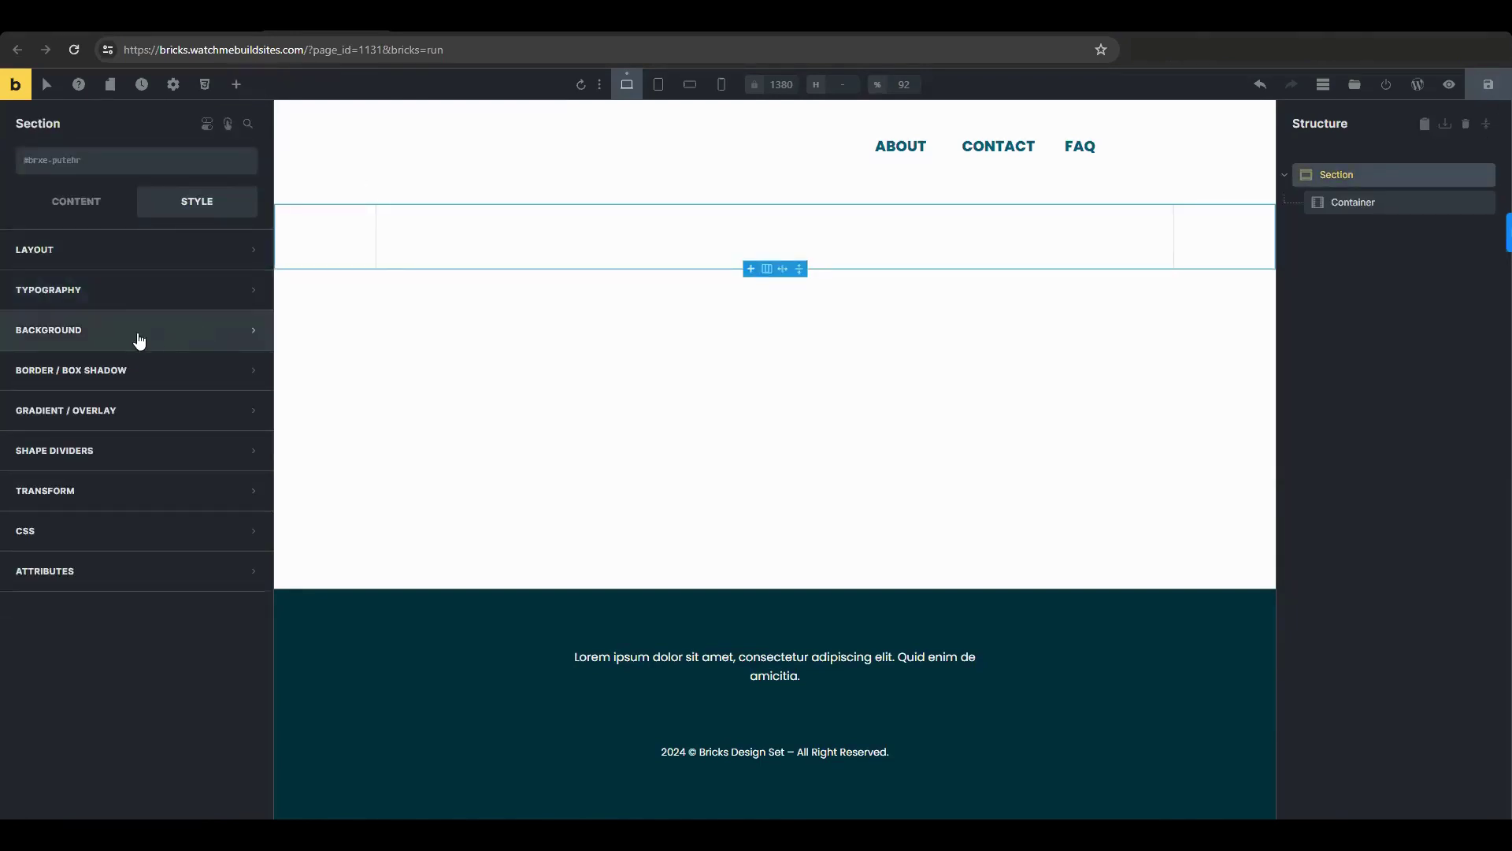
{"action": "left_click", "coordinate": [169, 332]}
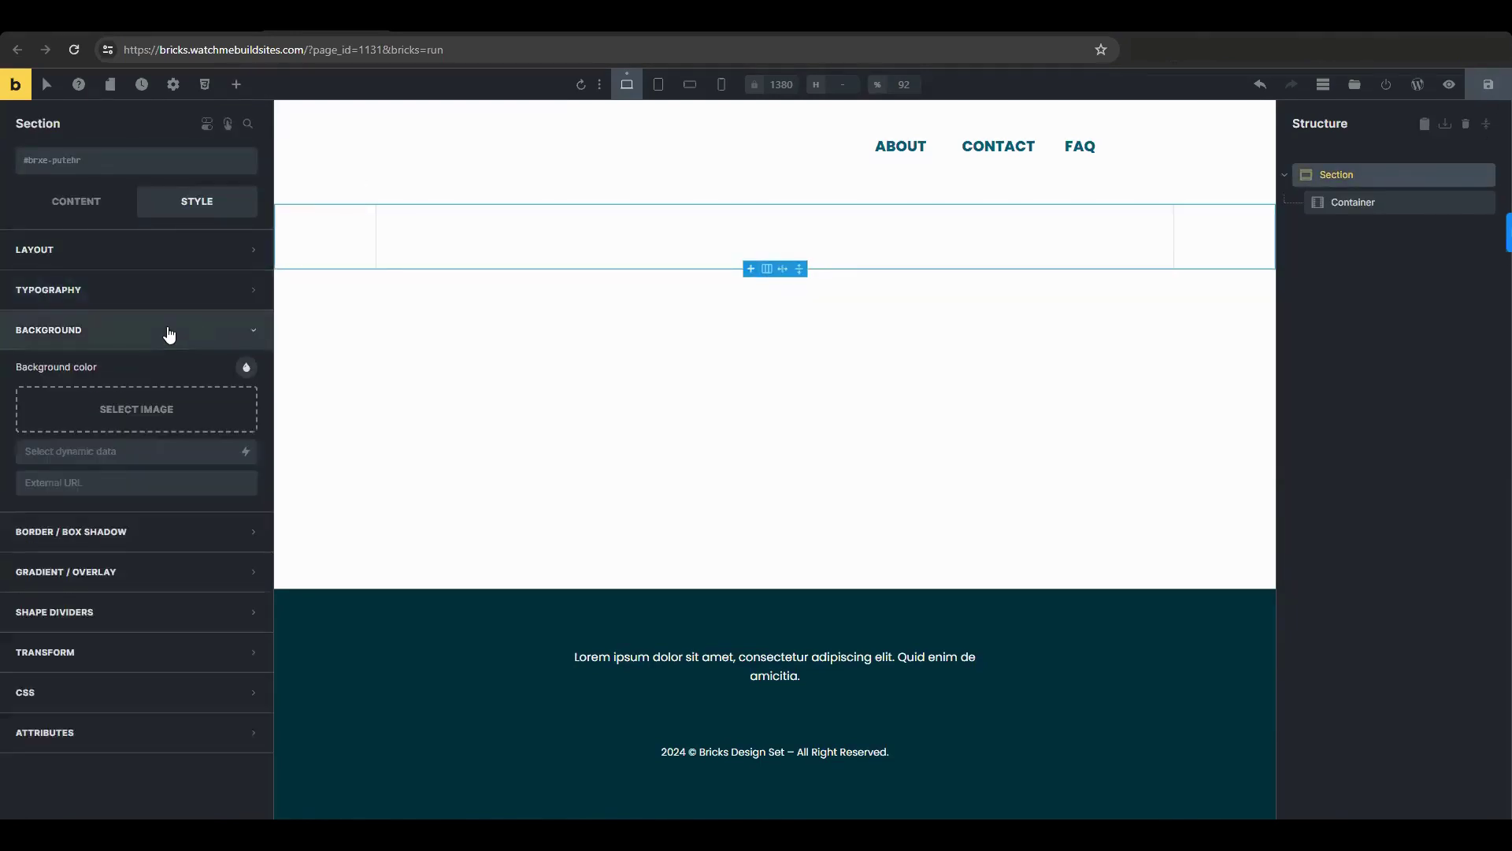
{"action": "left_click", "coordinate": [171, 425]}
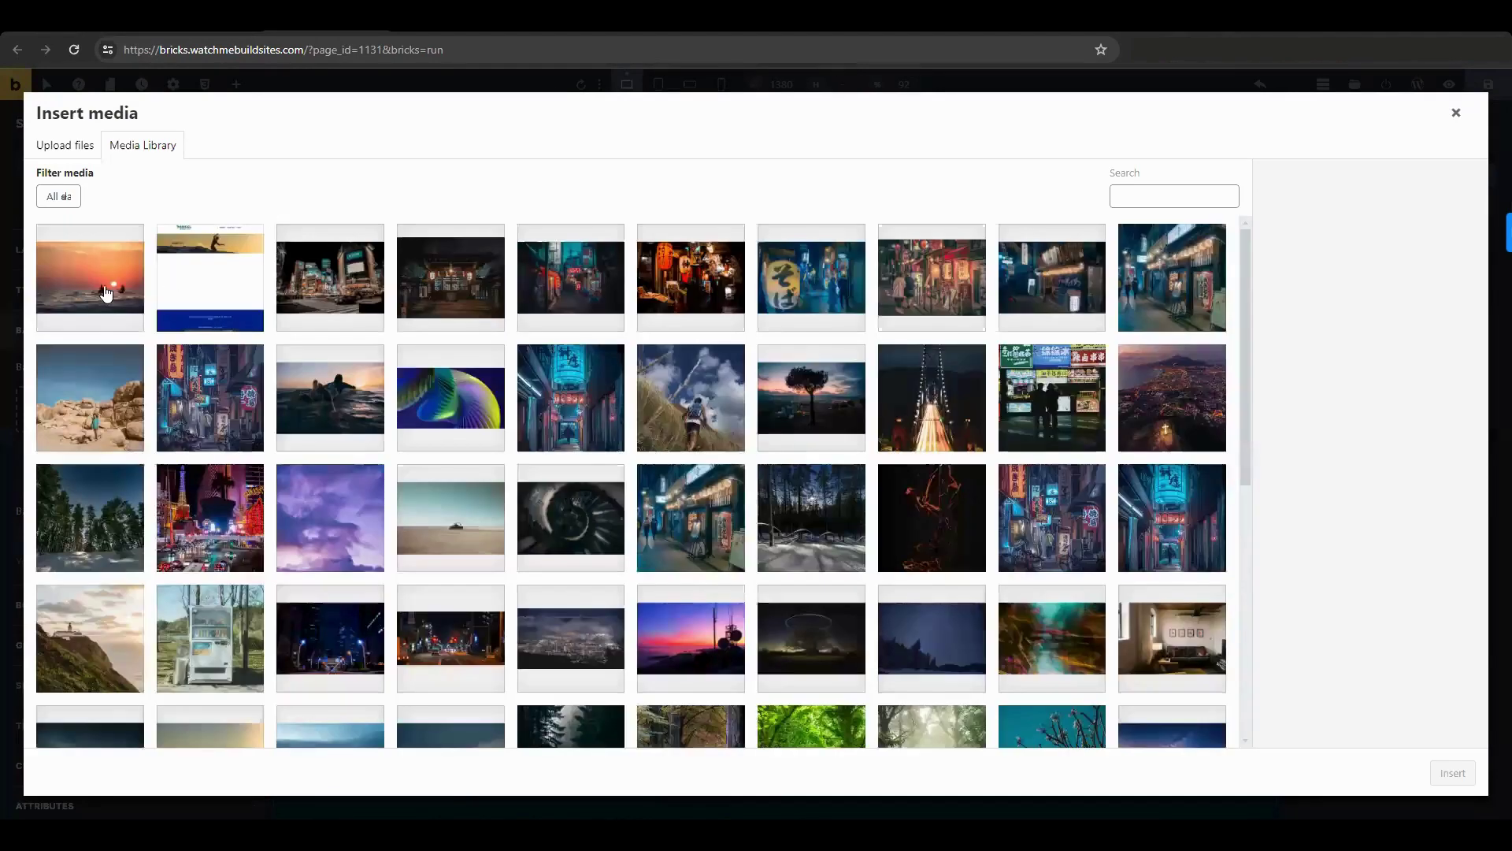
Insert the sunset photo from the Media Library as the section background
{"action": "left_click", "coordinate": [104, 293]}
{"action": "left_click", "coordinate": [1446, 772]}
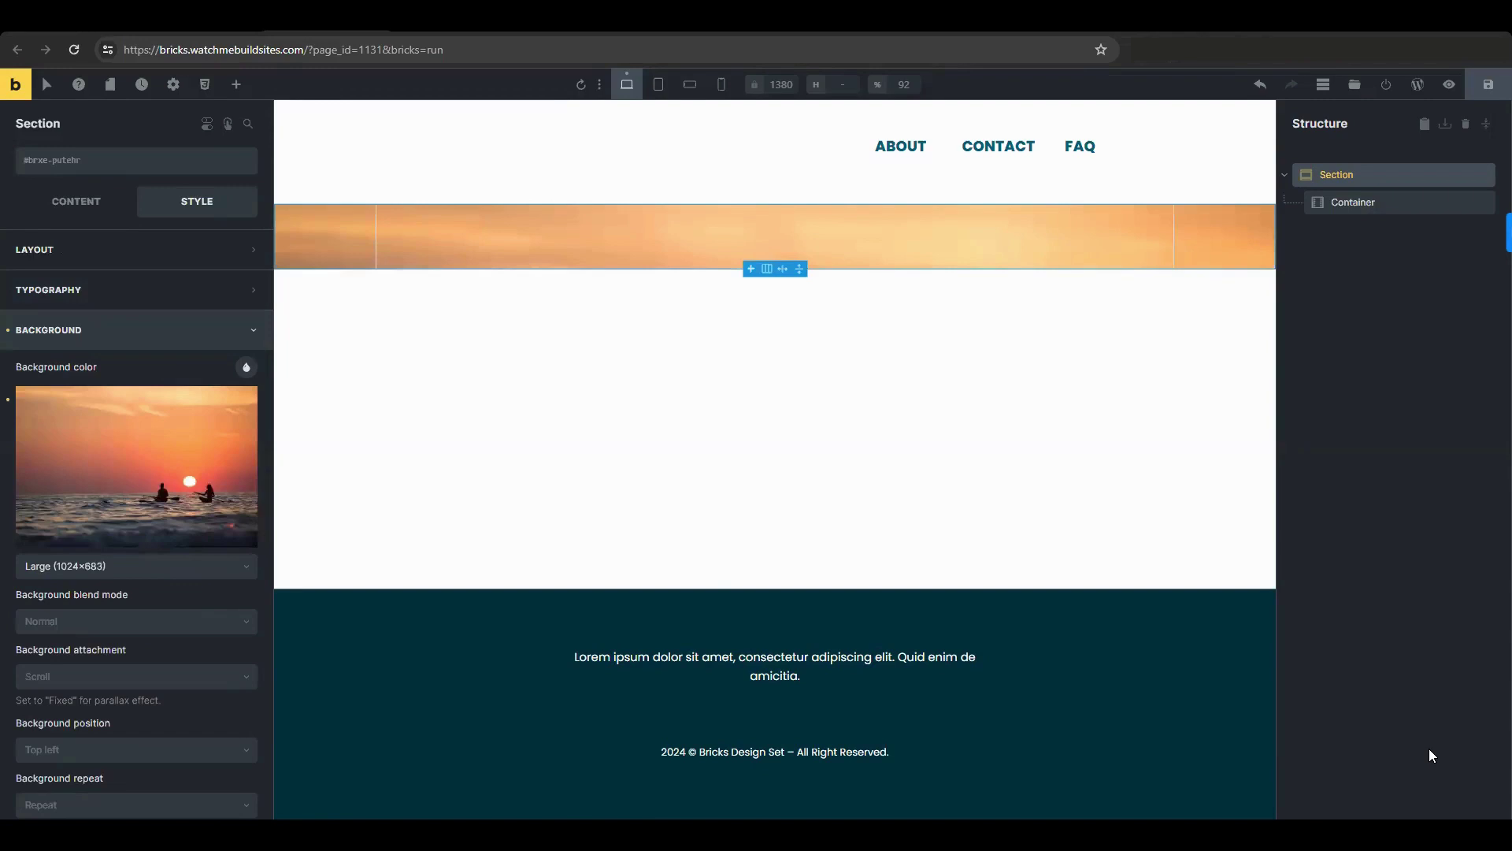
{"action": "mouse_move", "coordinate": [81, 441]}
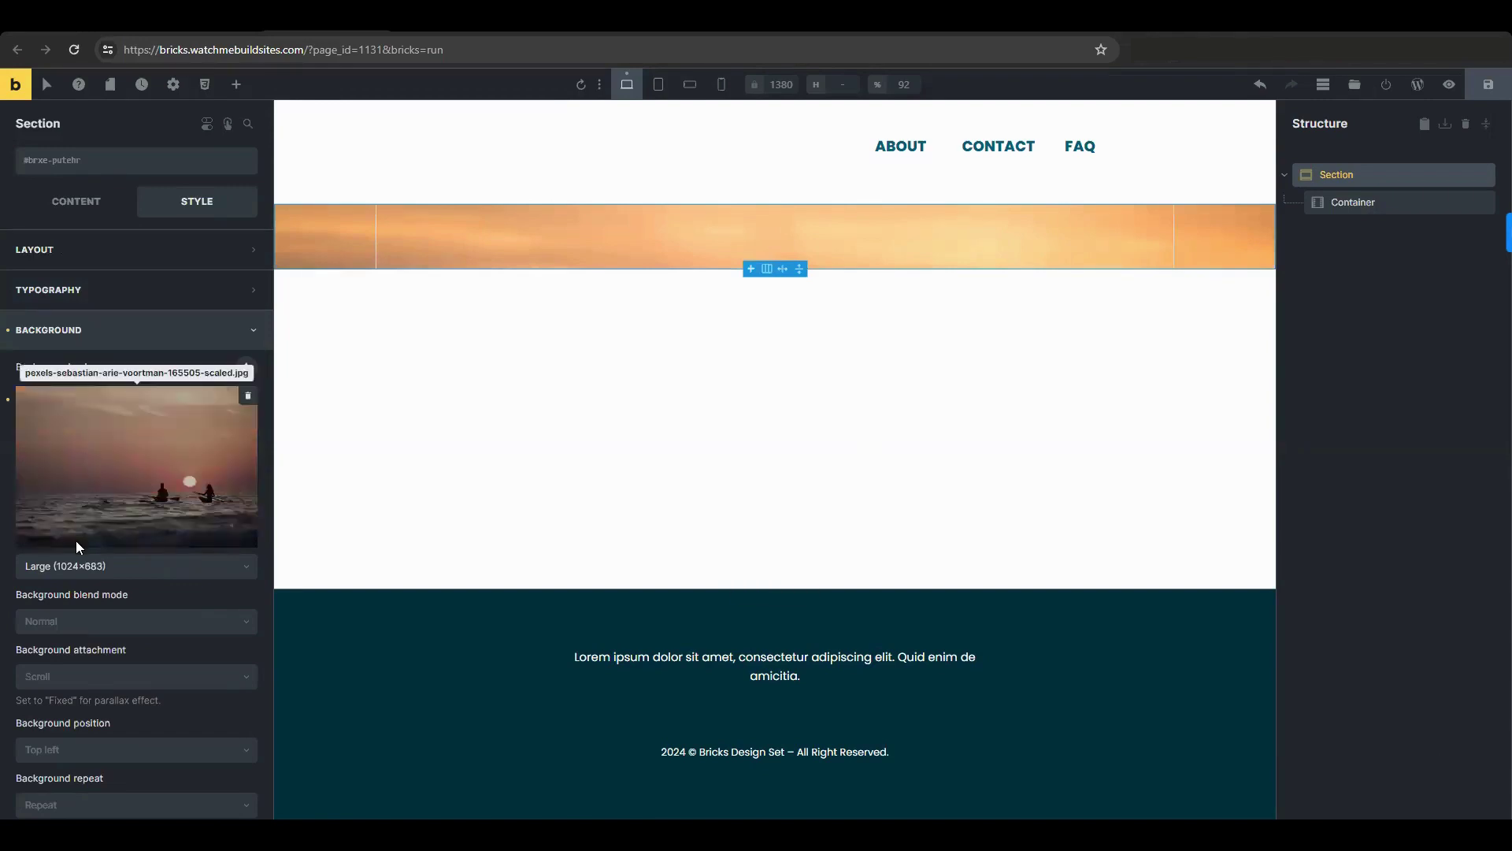
{"action": "scroll", "coordinate": [75, 540], "scroll_direction": "down", "scroll_amount": 4}
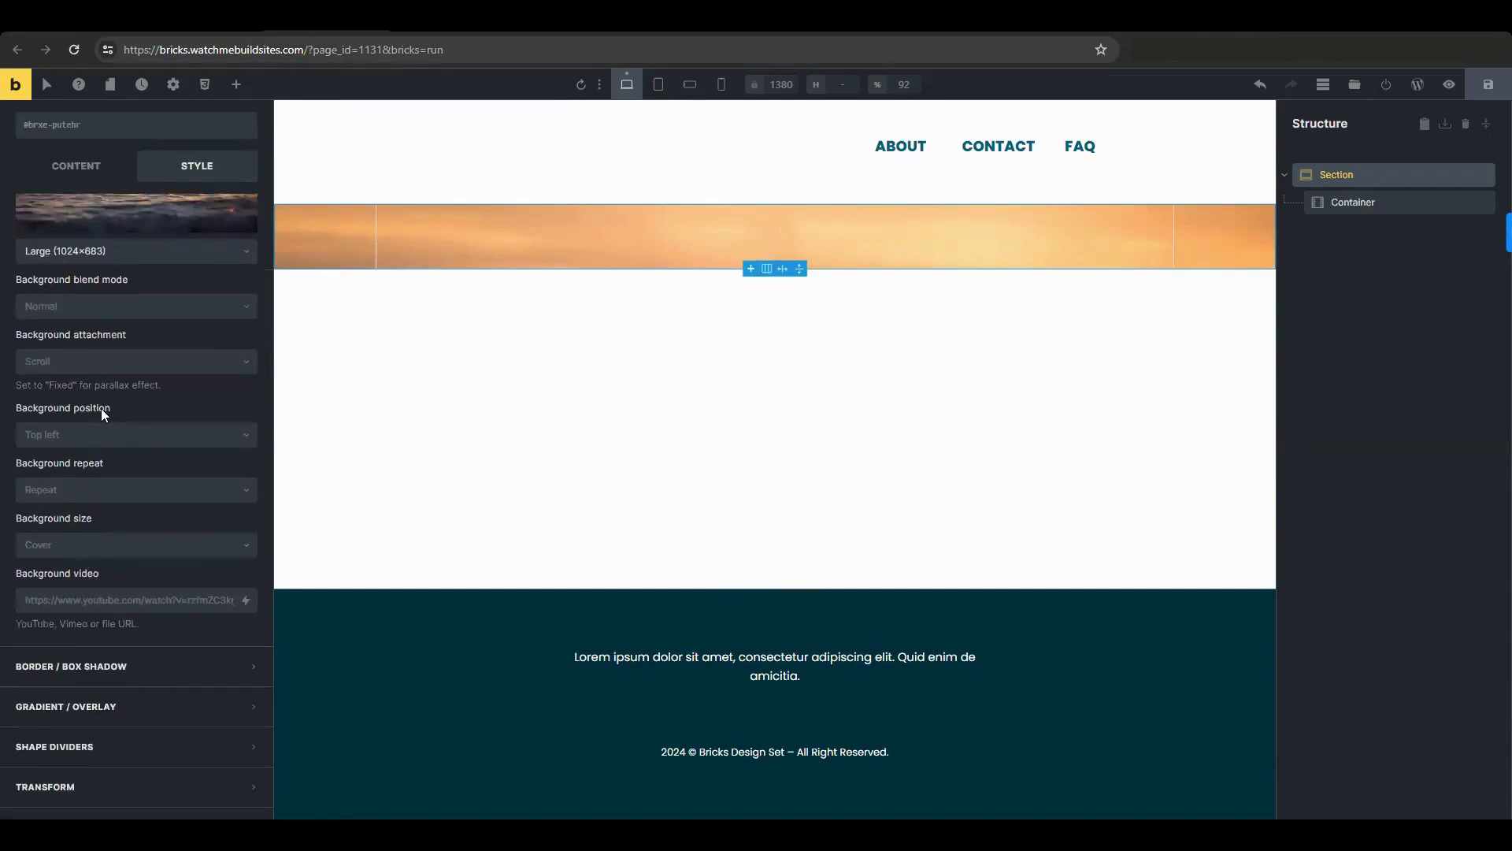
Set the background position to Center center and the background size to Cover
{"action": "left_click", "coordinate": [118, 440]}
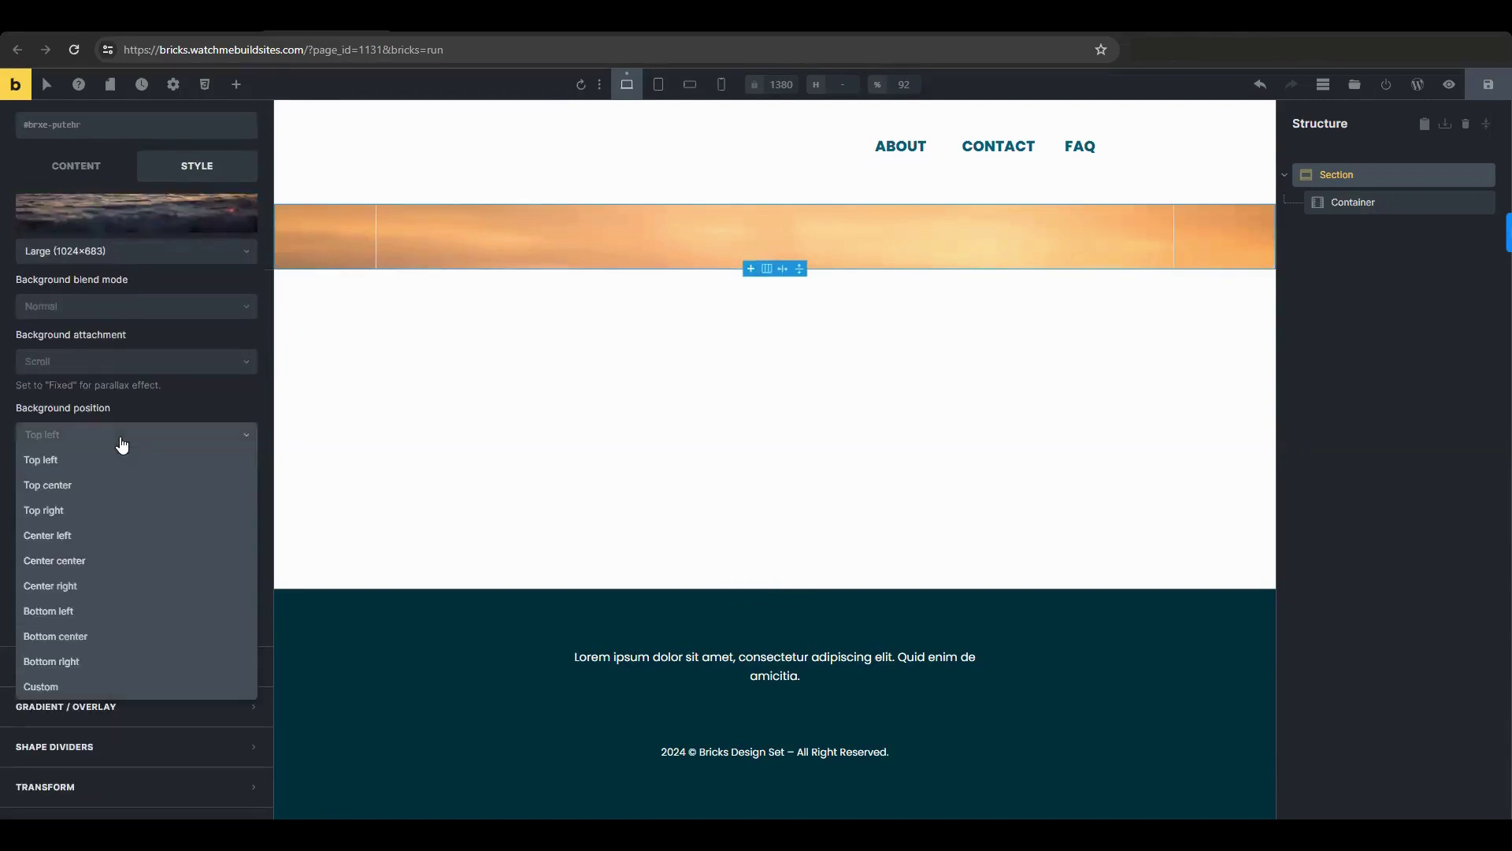
{"action": "left_click", "coordinate": [107, 560]}
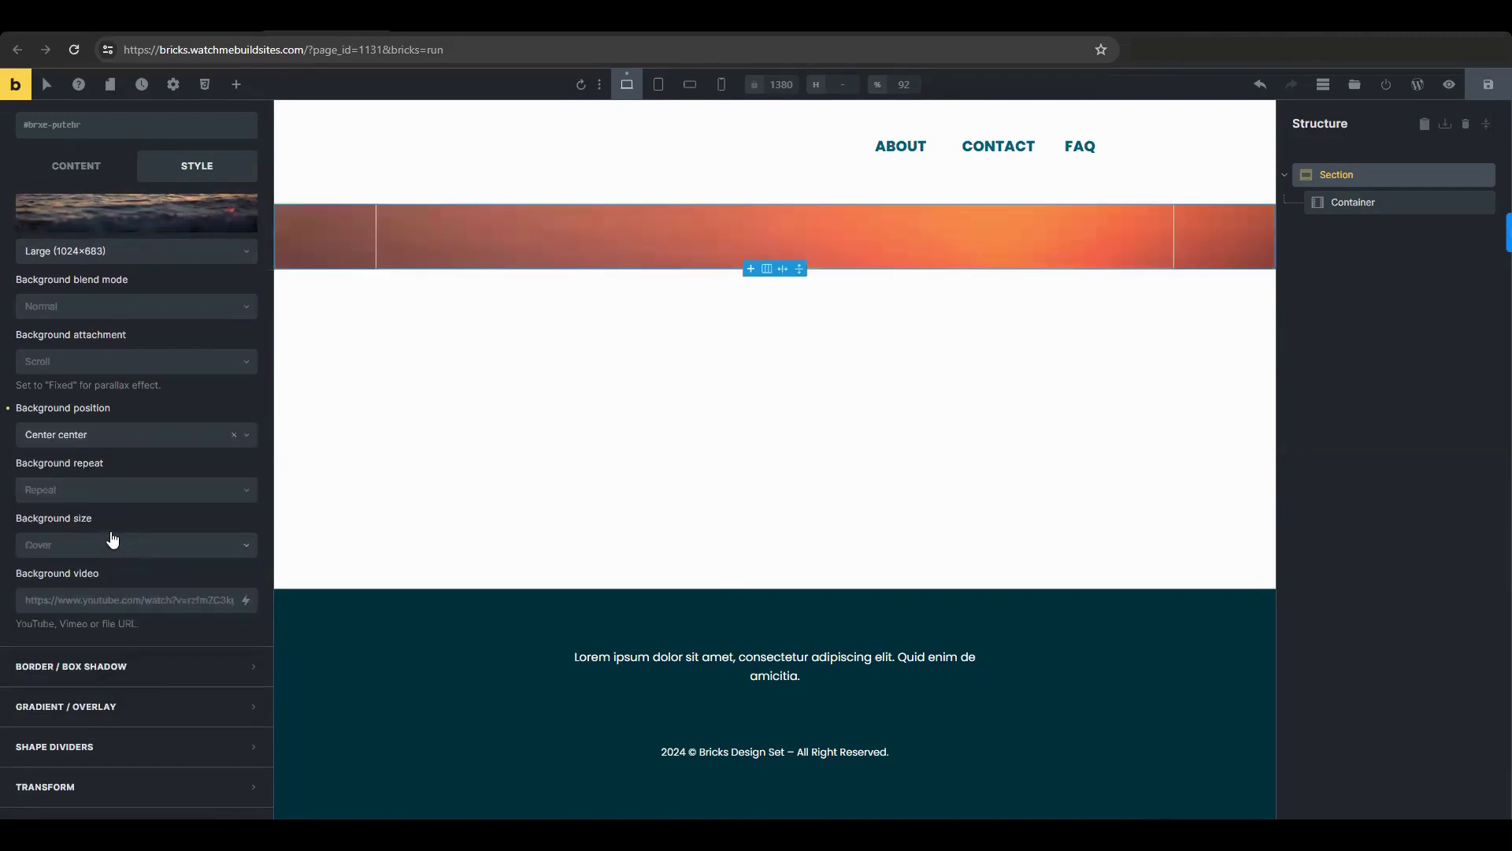
{"action": "left_click", "coordinate": [99, 548]}
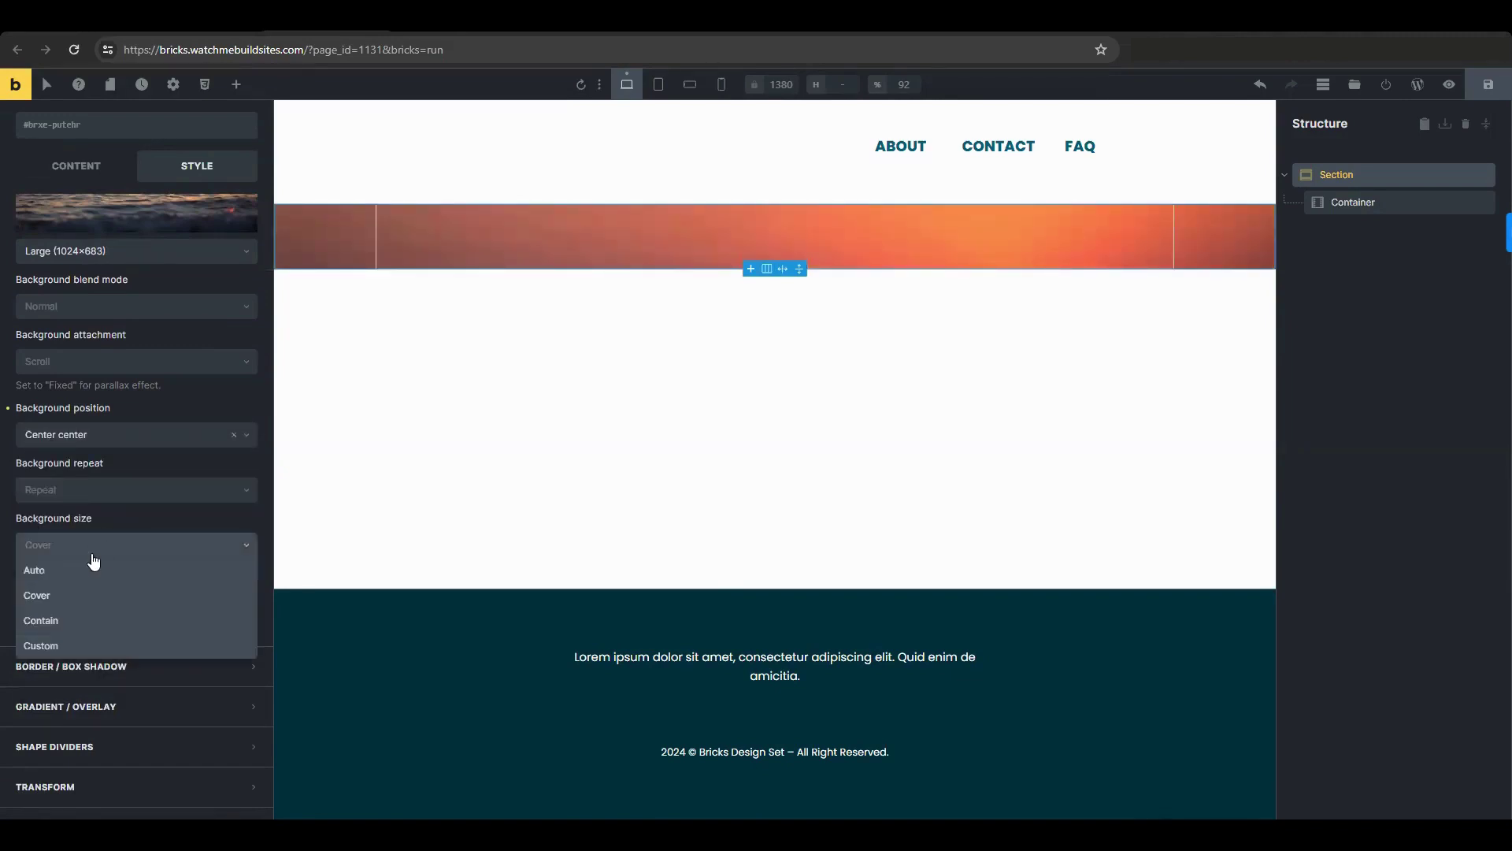
{"action": "left_click", "coordinate": [66, 595]}
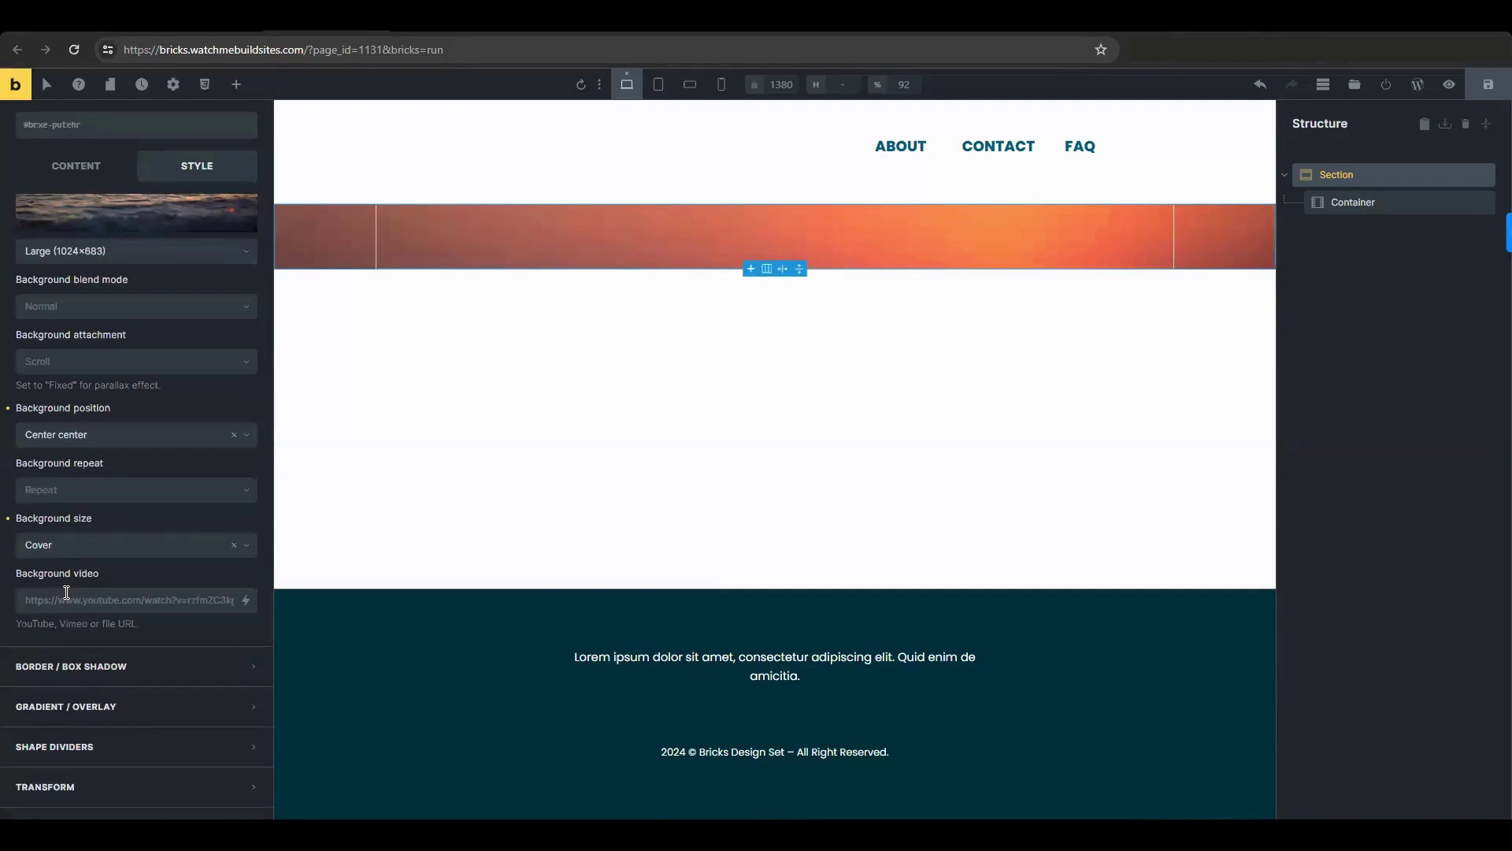
{"action": "scroll", "coordinate": [176, 580], "scroll_direction": "down", "scroll_amount": 1}
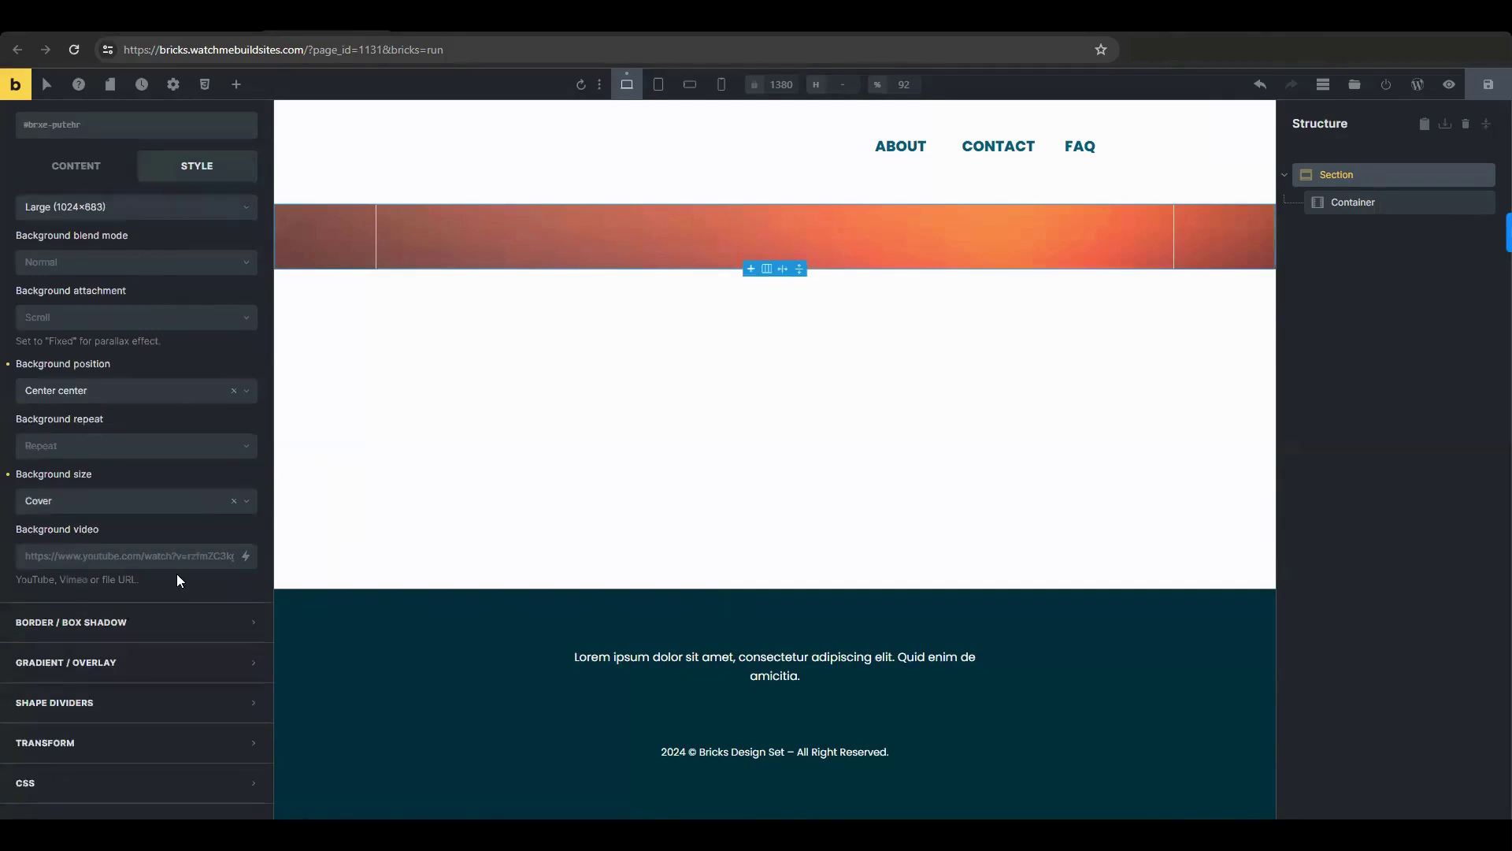
{"action": "scroll", "coordinate": [176, 581], "scroll_direction": "down", "scroll_amount": 1}
Apply a black overlay colour with alpha 0.27 over the sunset background
{"action": "left_click", "coordinate": [152, 635]}
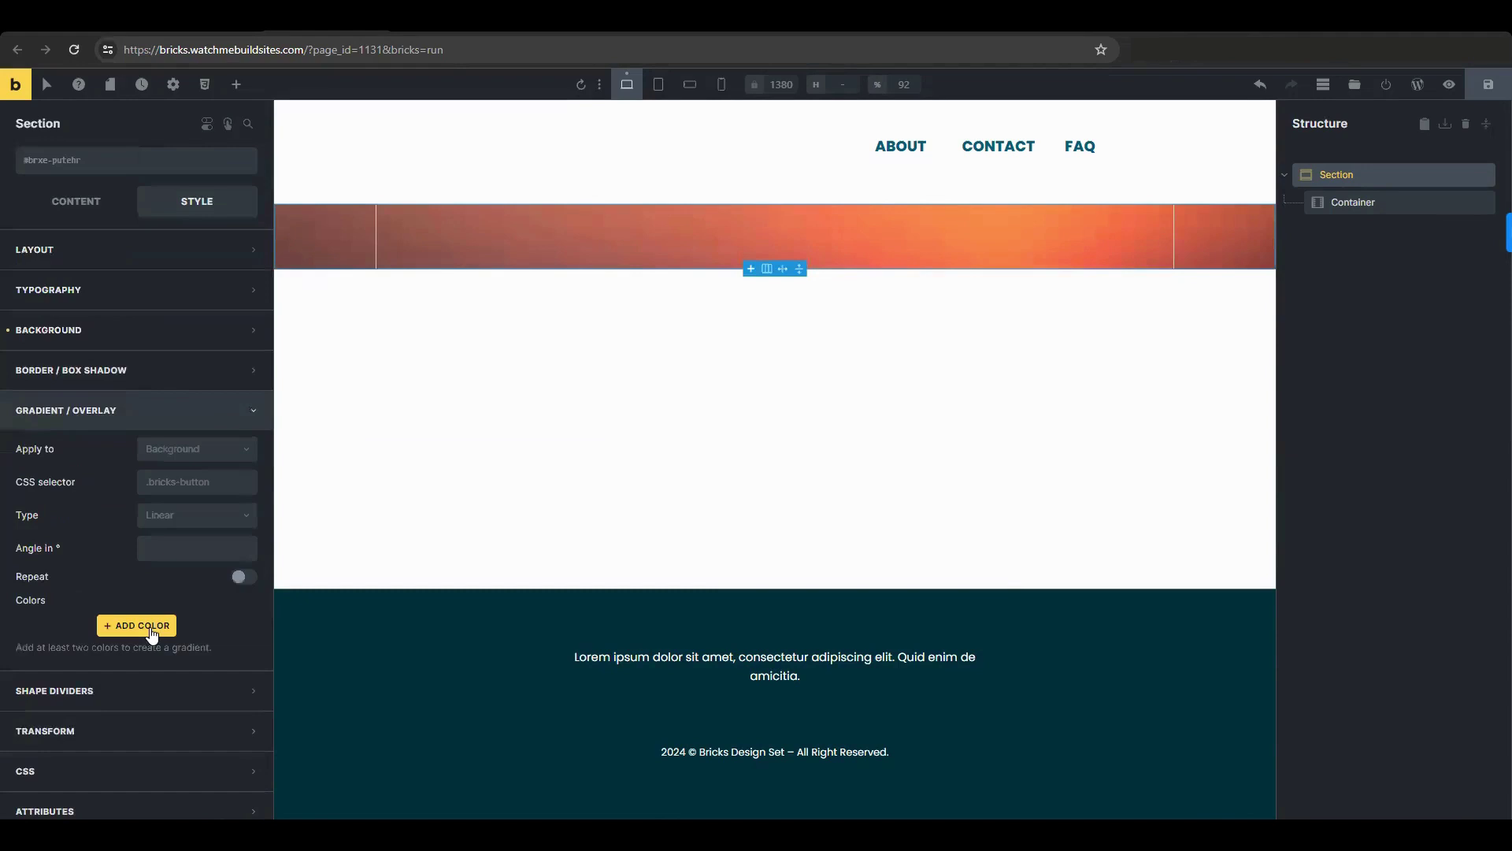
{"action": "left_click", "coordinate": [187, 449]}
{"action": "left_click", "coordinate": [180, 498]}
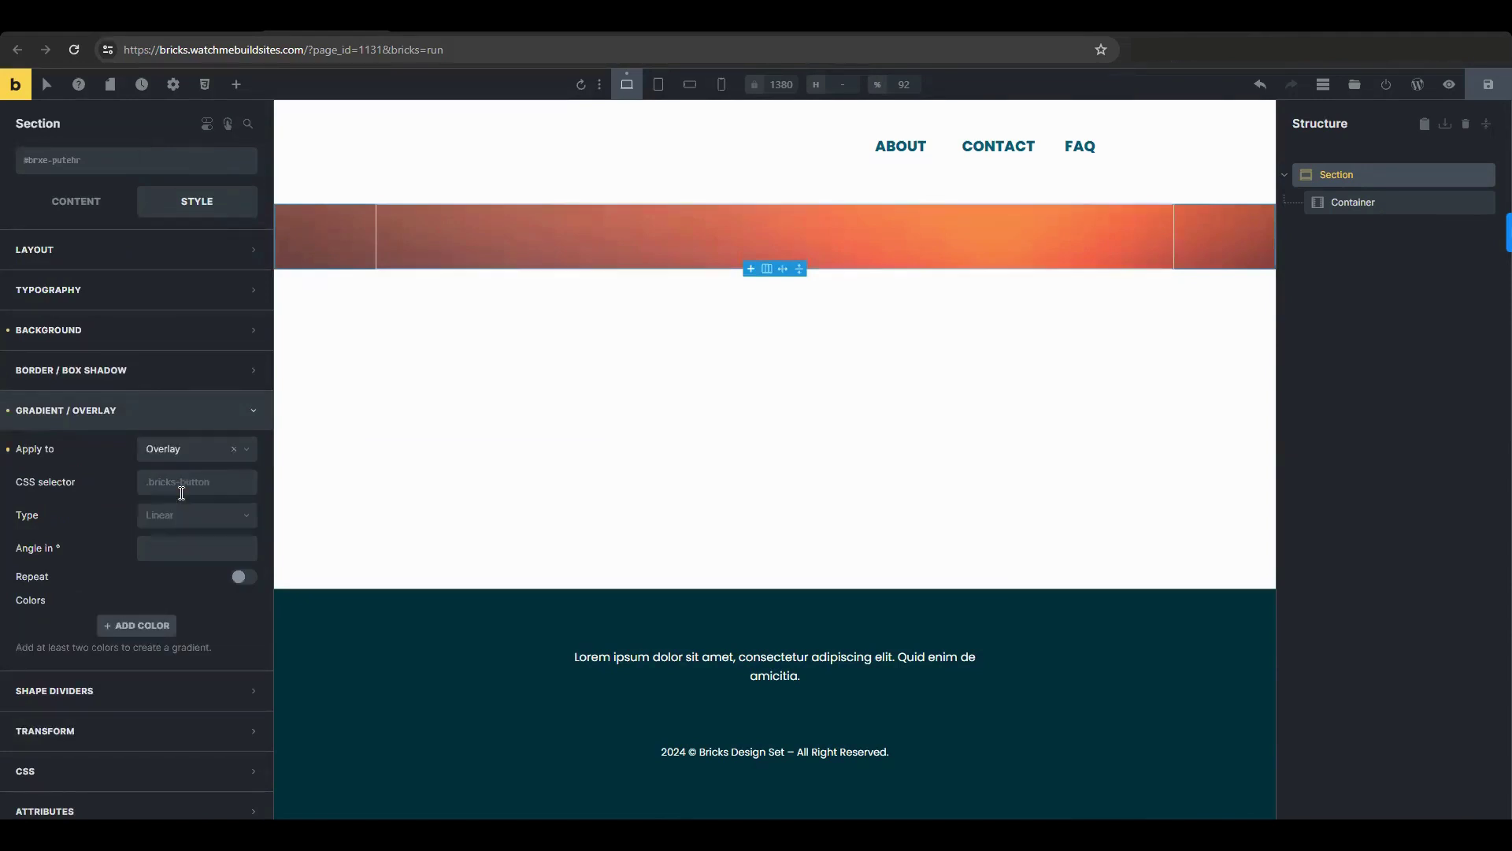
{"action": "left_click", "coordinate": [155, 626]}
{"action": "left_click", "coordinate": [232, 670]}
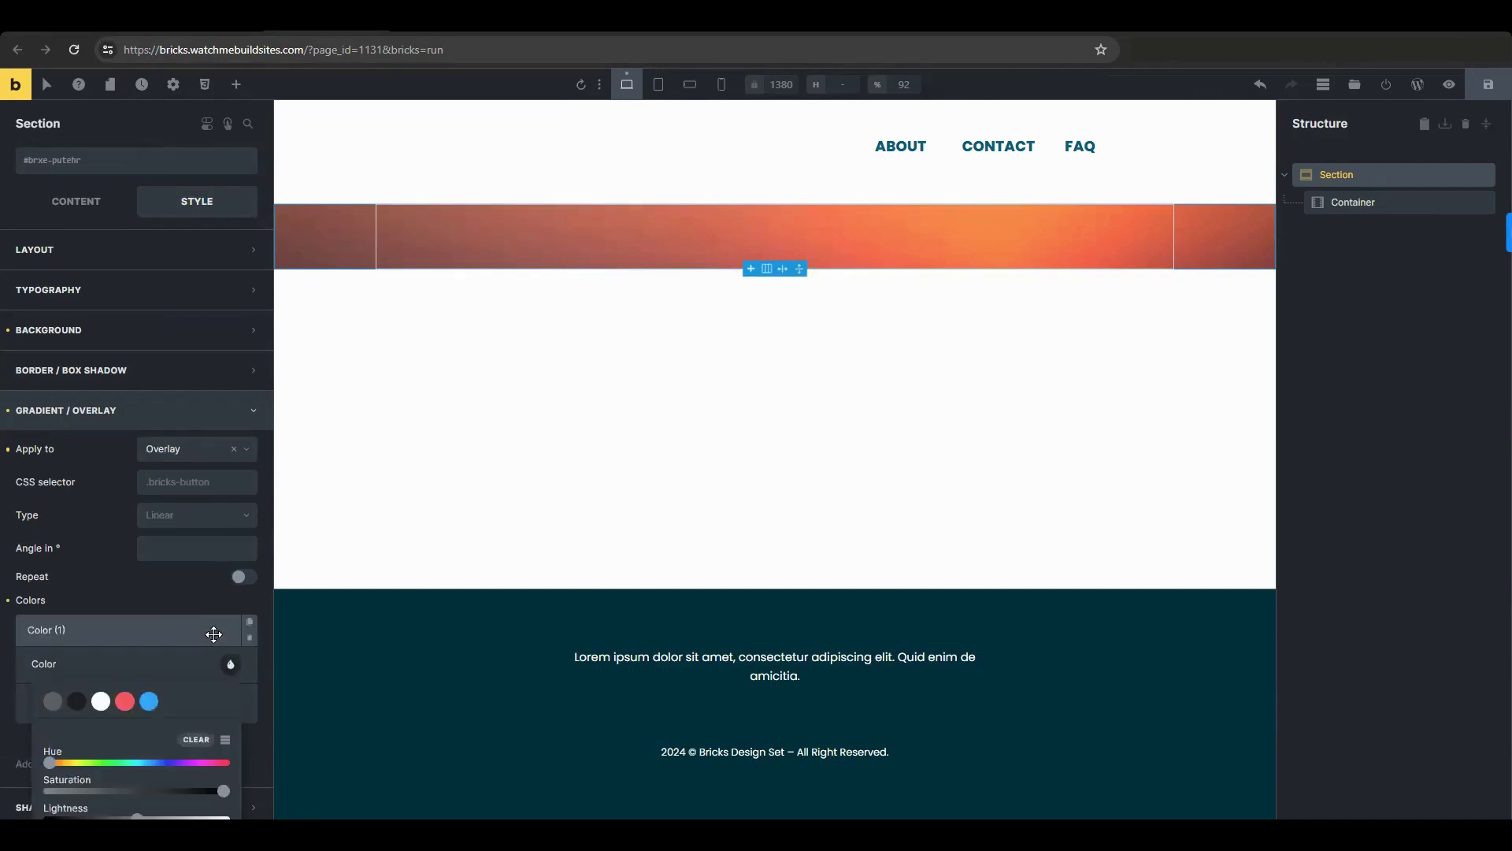
{"action": "scroll", "coordinate": [189, 670], "scroll_direction": "down", "scroll_amount": 1}
{"action": "scroll", "coordinate": [189, 667], "scroll_direction": "down", "scroll_amount": 2}
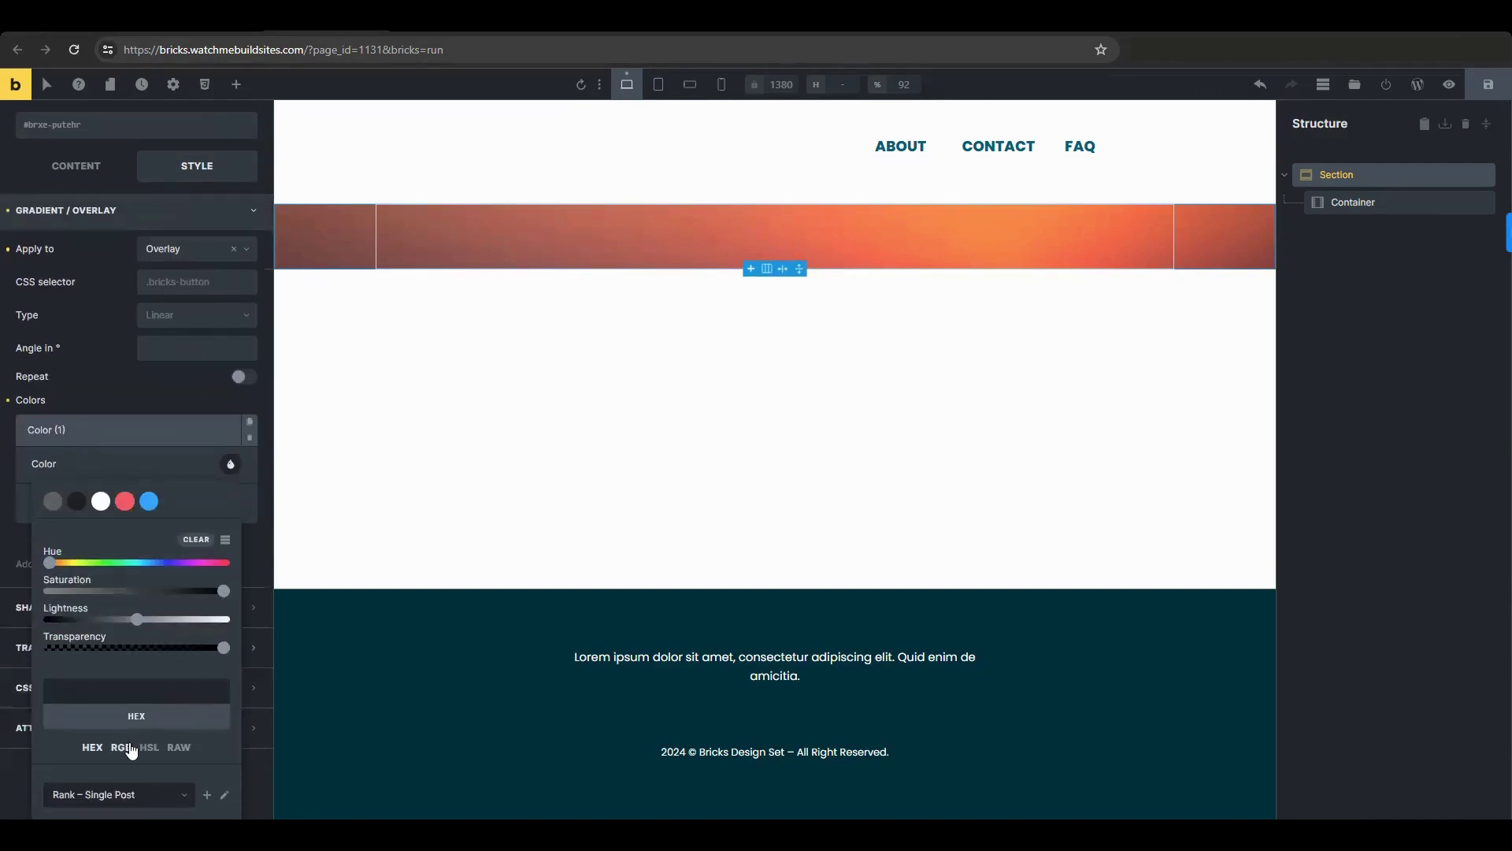
{"action": "double_click", "coordinate": [209, 691]}
{"action": "type", "text": "0.27"}
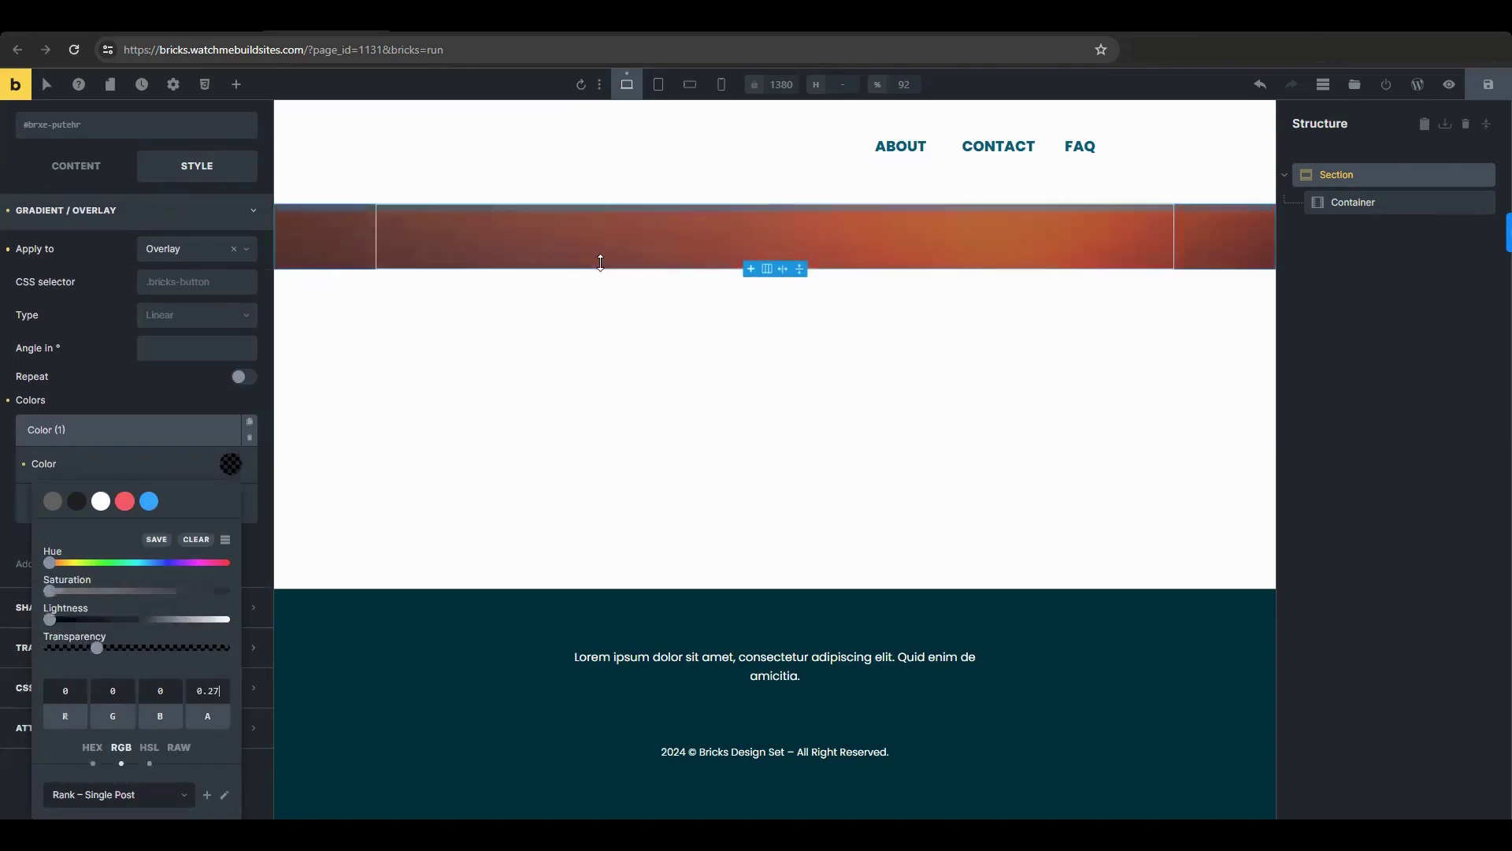
{"action": "left_click", "coordinate": [126, 434]}
{"action": "left_click", "coordinate": [1354, 202]}
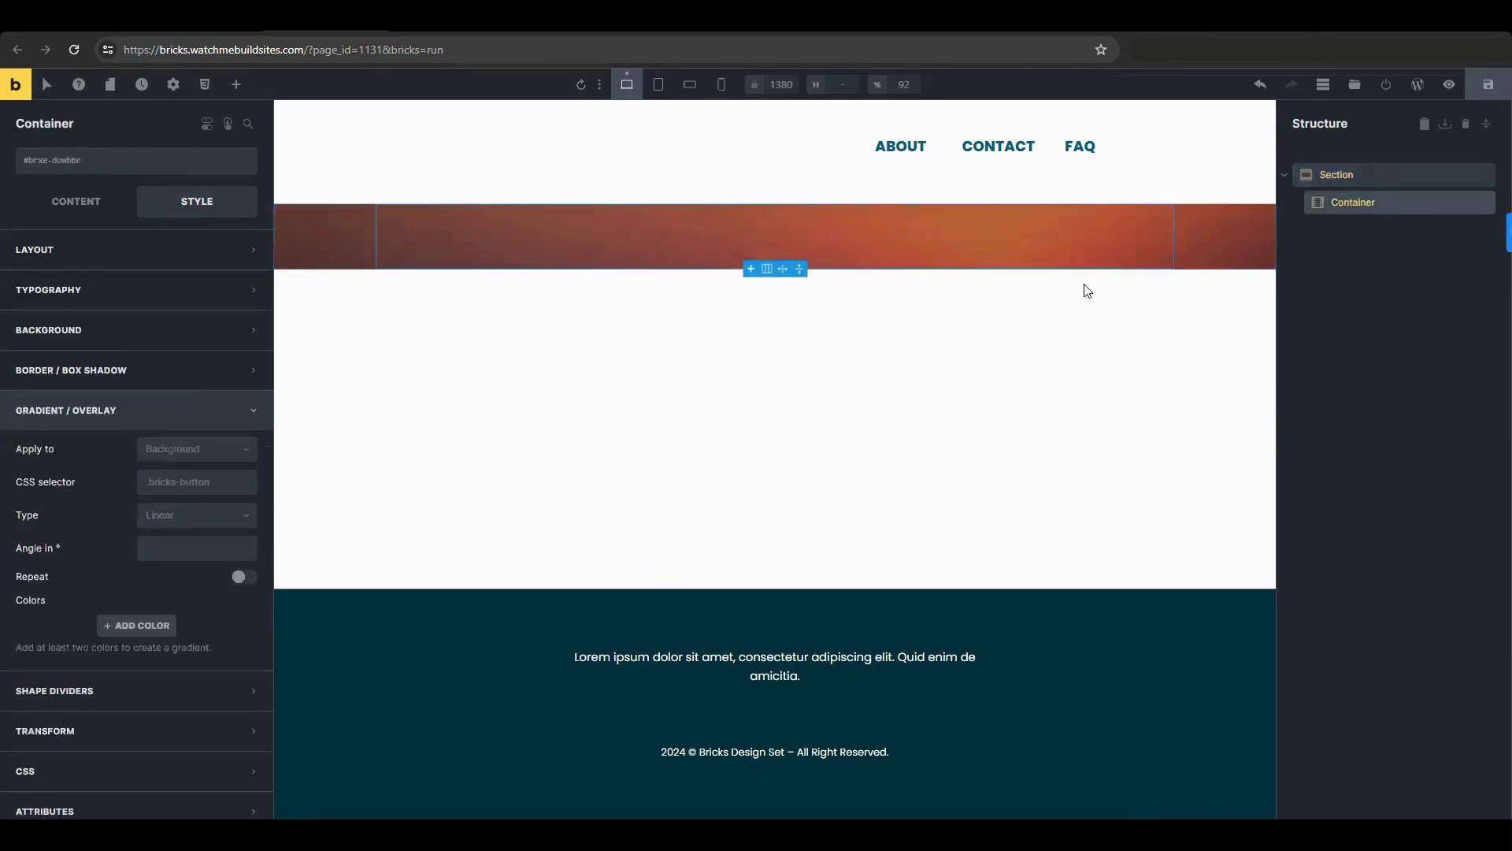
Give the Container 150 top/bottom and 20 left/right padding
{"action": "left_click", "coordinate": [158, 250]}
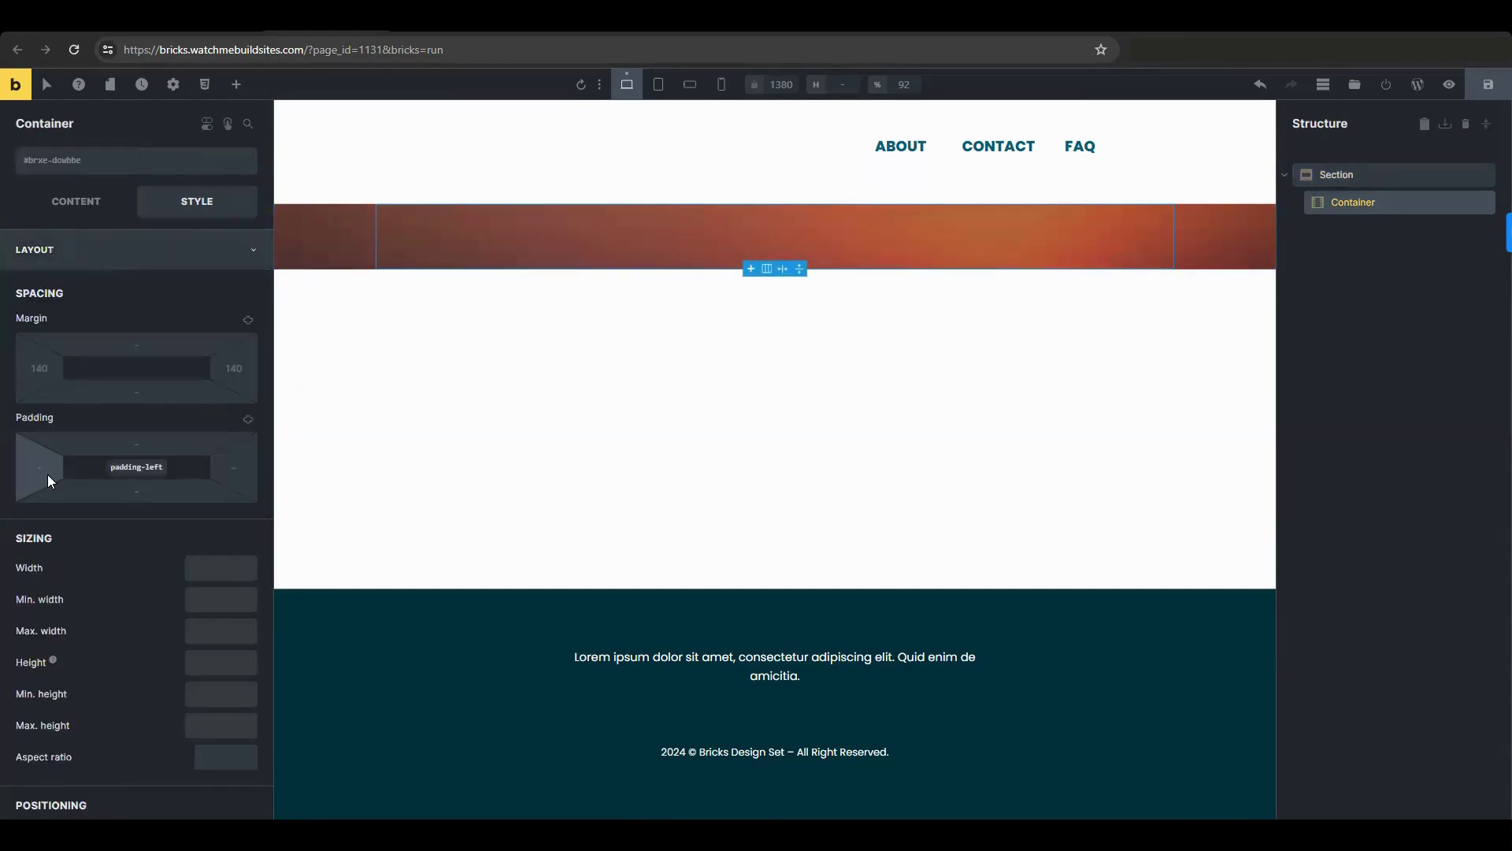
{"action": "type", "text": "20"}
{"action": "left_click", "coordinate": [134, 445]}
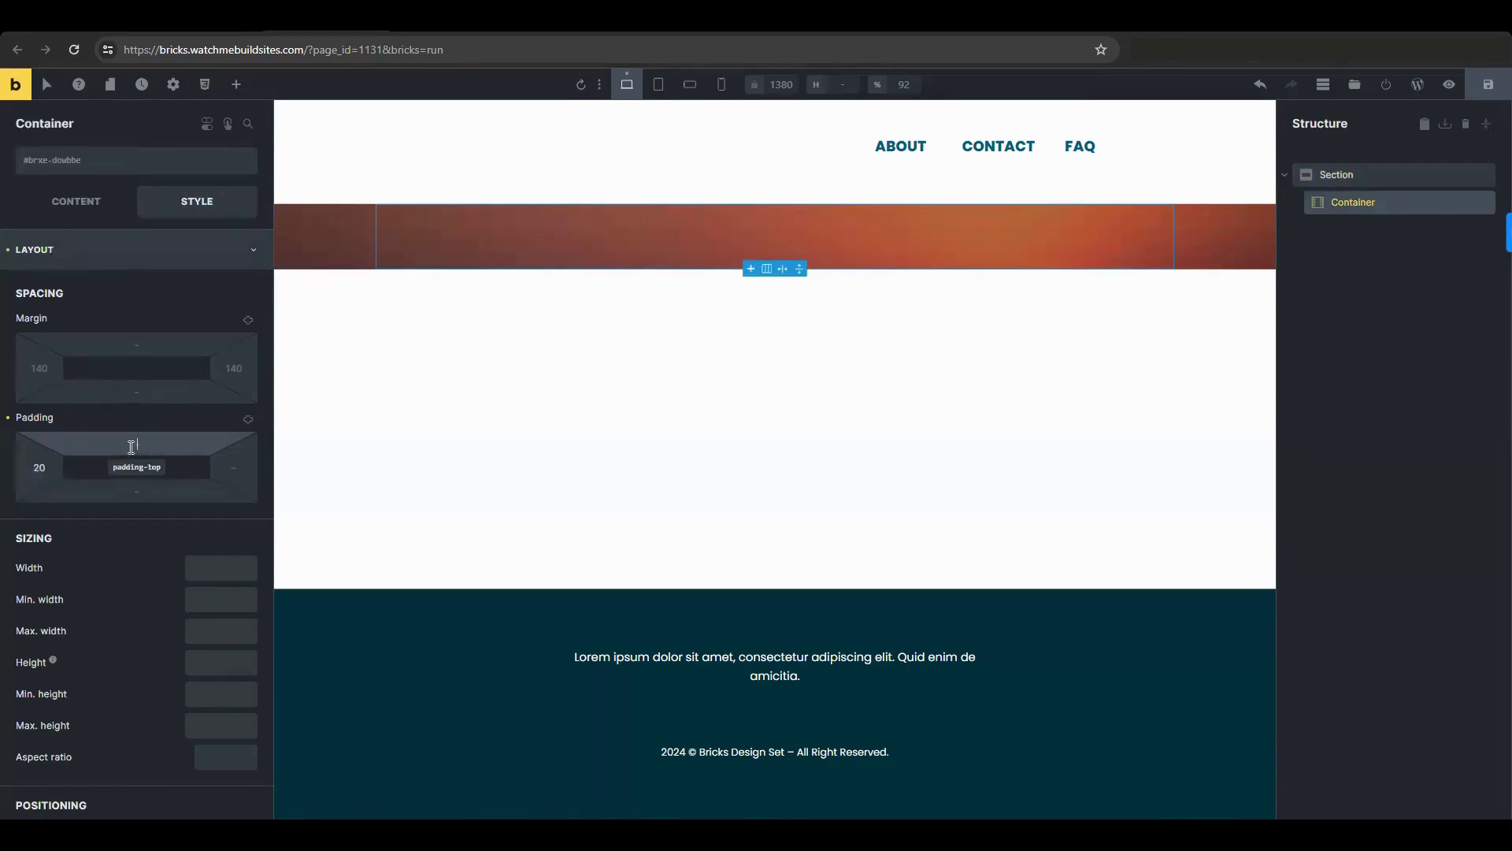
{"action": "type", "text": "150"}
{"action": "left_click", "coordinate": [228, 491]}
{"action": "type", "text": "150"}
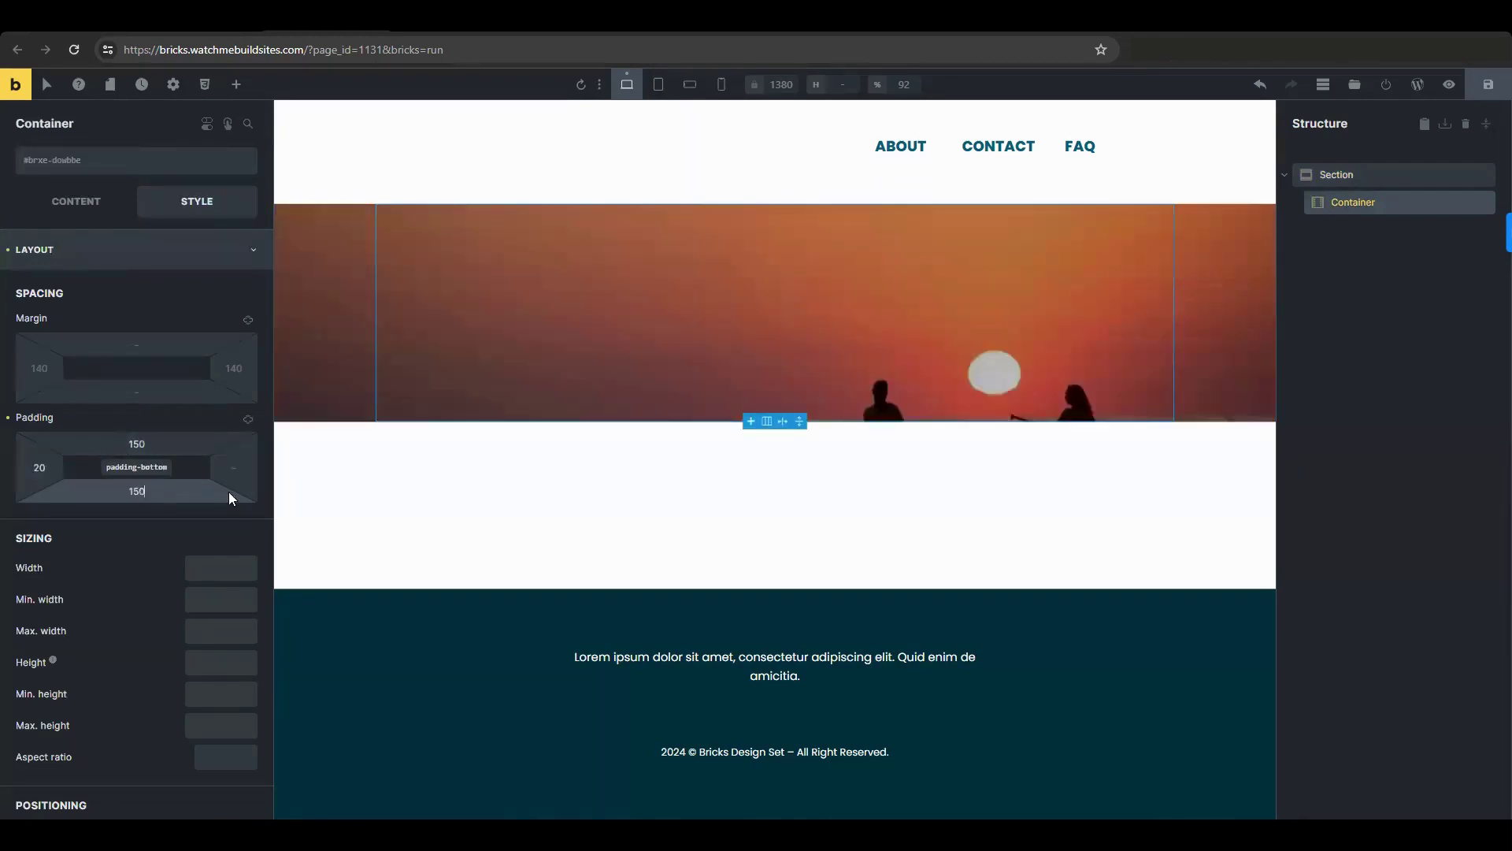
{"action": "left_click", "coordinate": [239, 465]}
{"action": "type", "text": "20"}
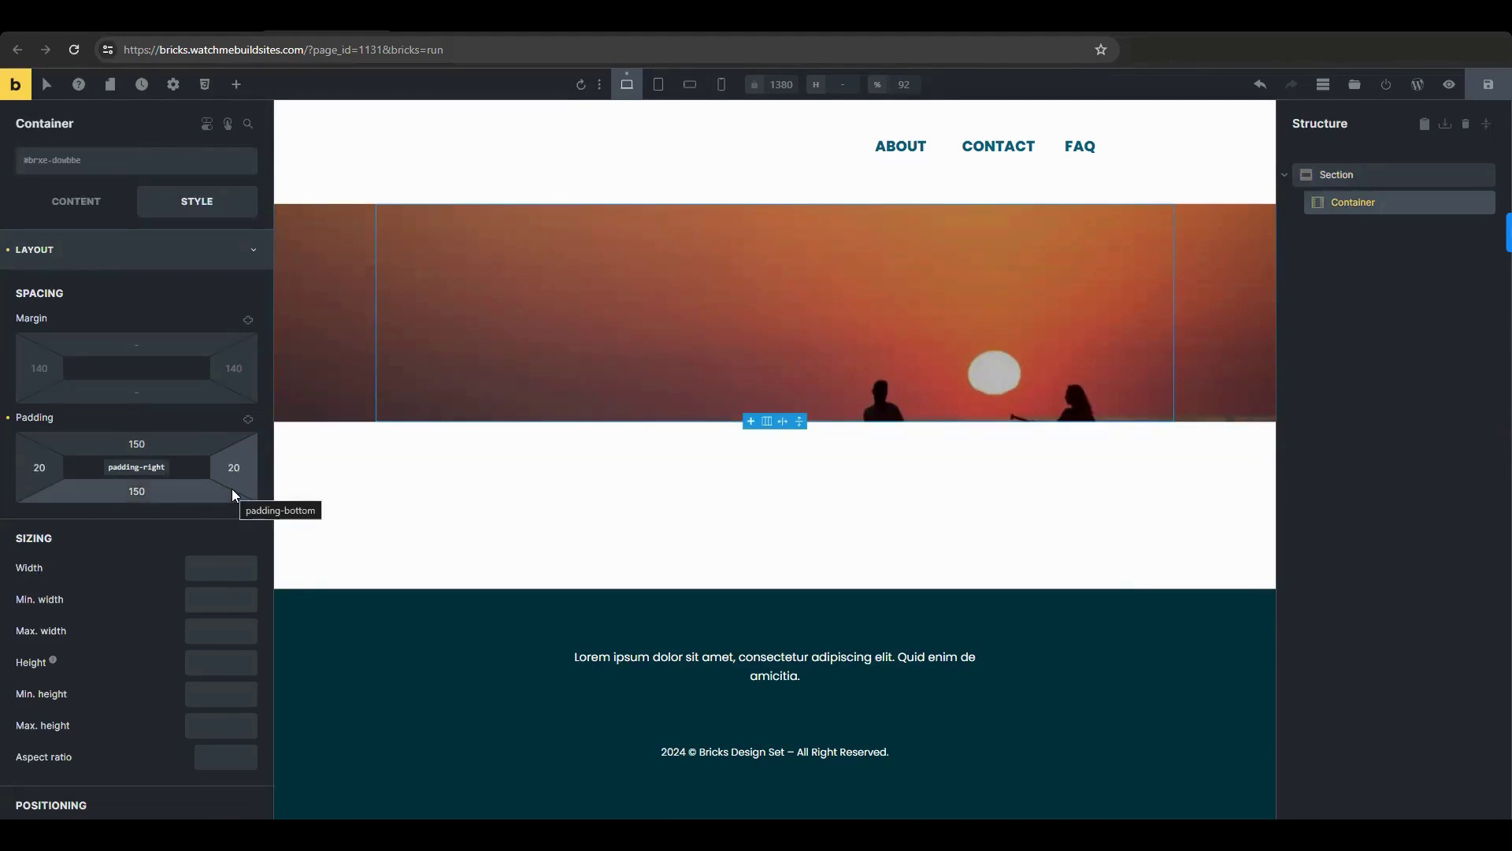
Set the Container's position to relative
{"action": "scroll", "coordinate": [176, 538], "scroll_direction": "down", "scroll_amount": 5}
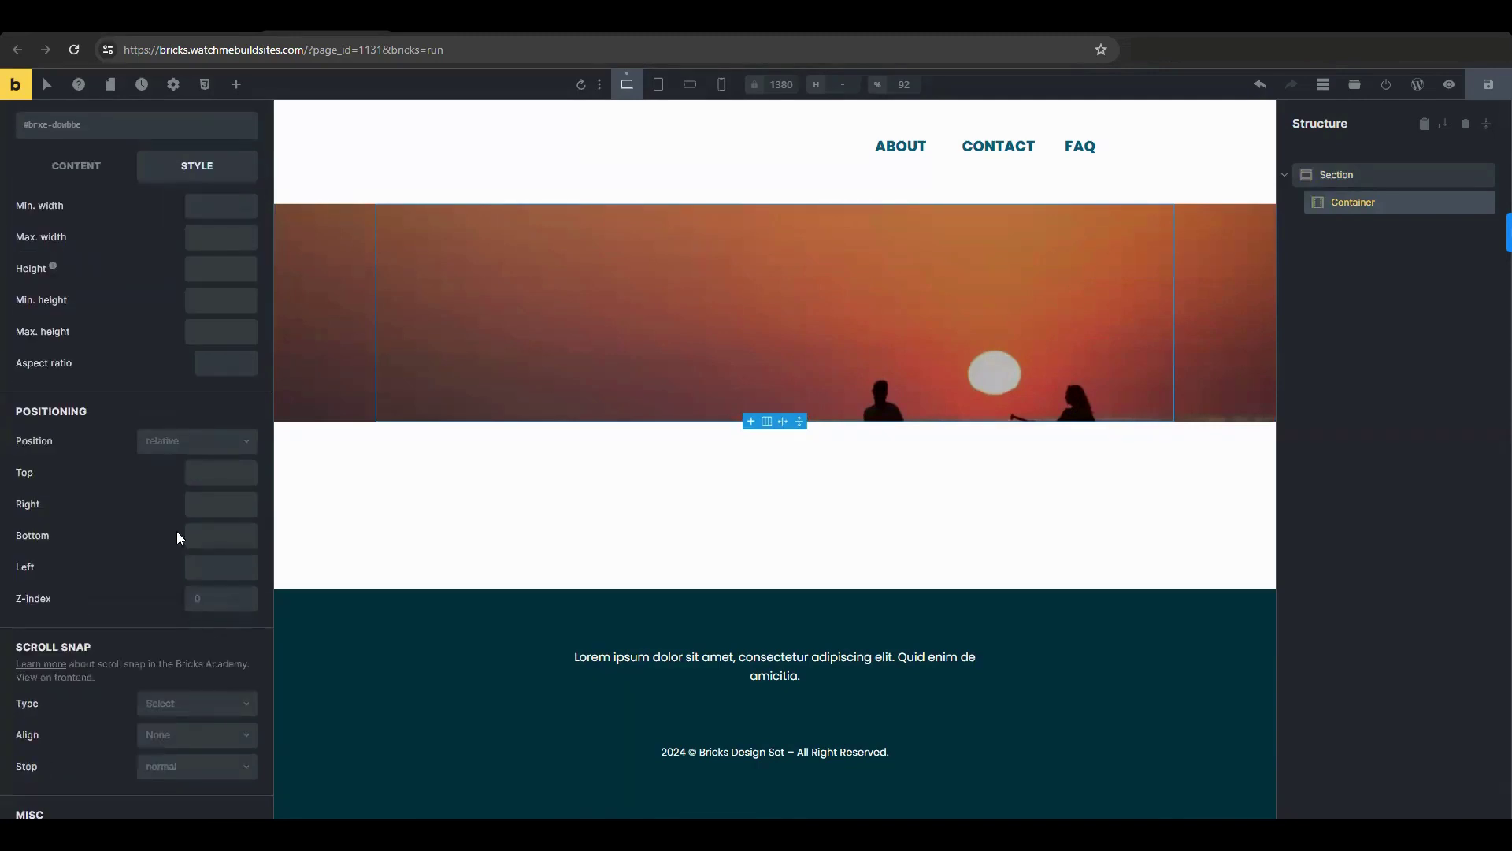
{"action": "left_click", "coordinate": [175, 448]}
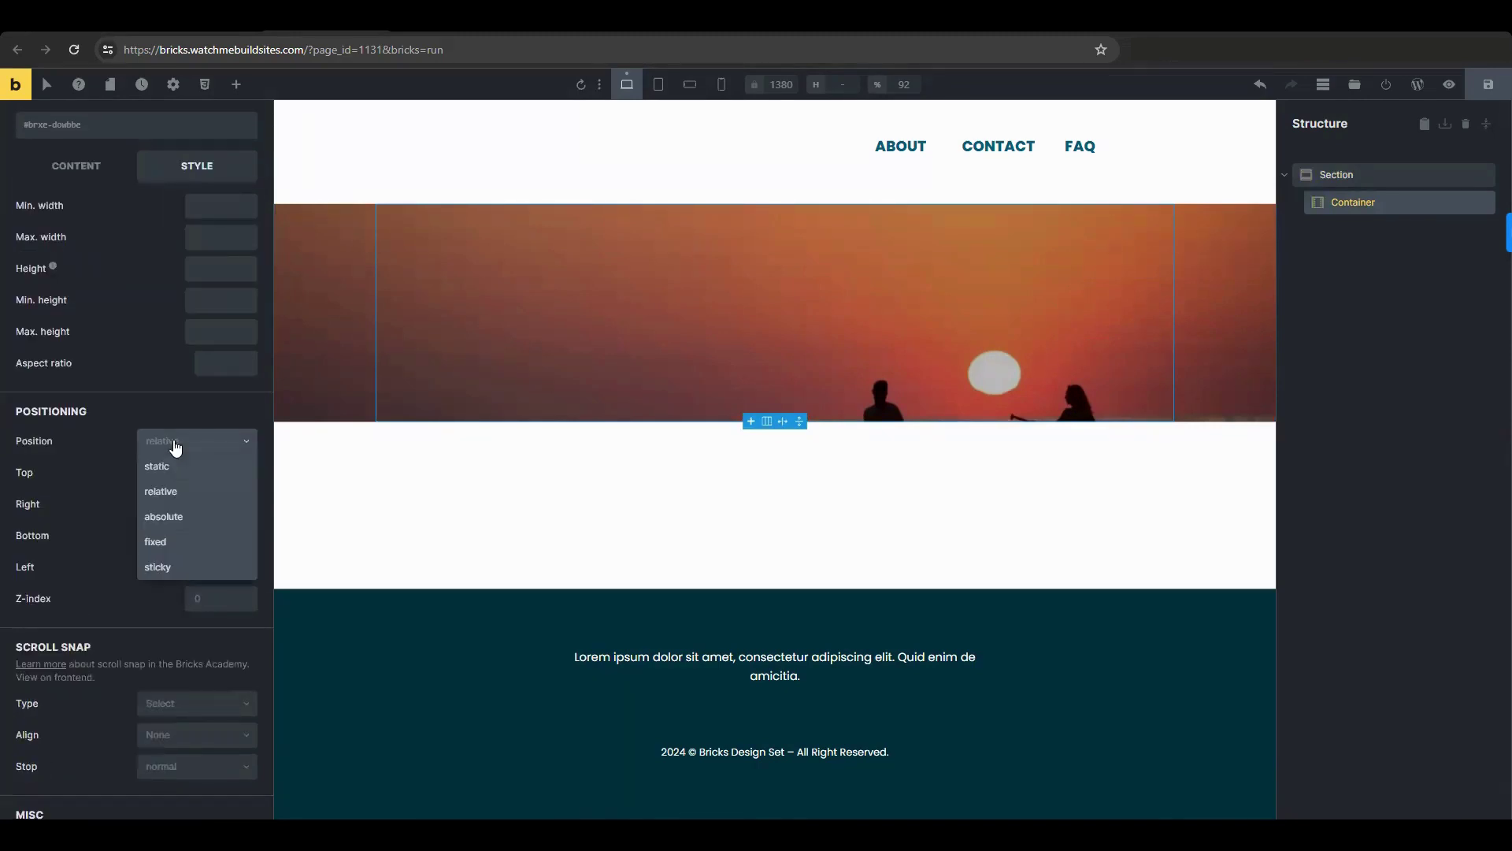
{"action": "left_click", "coordinate": [189, 493]}
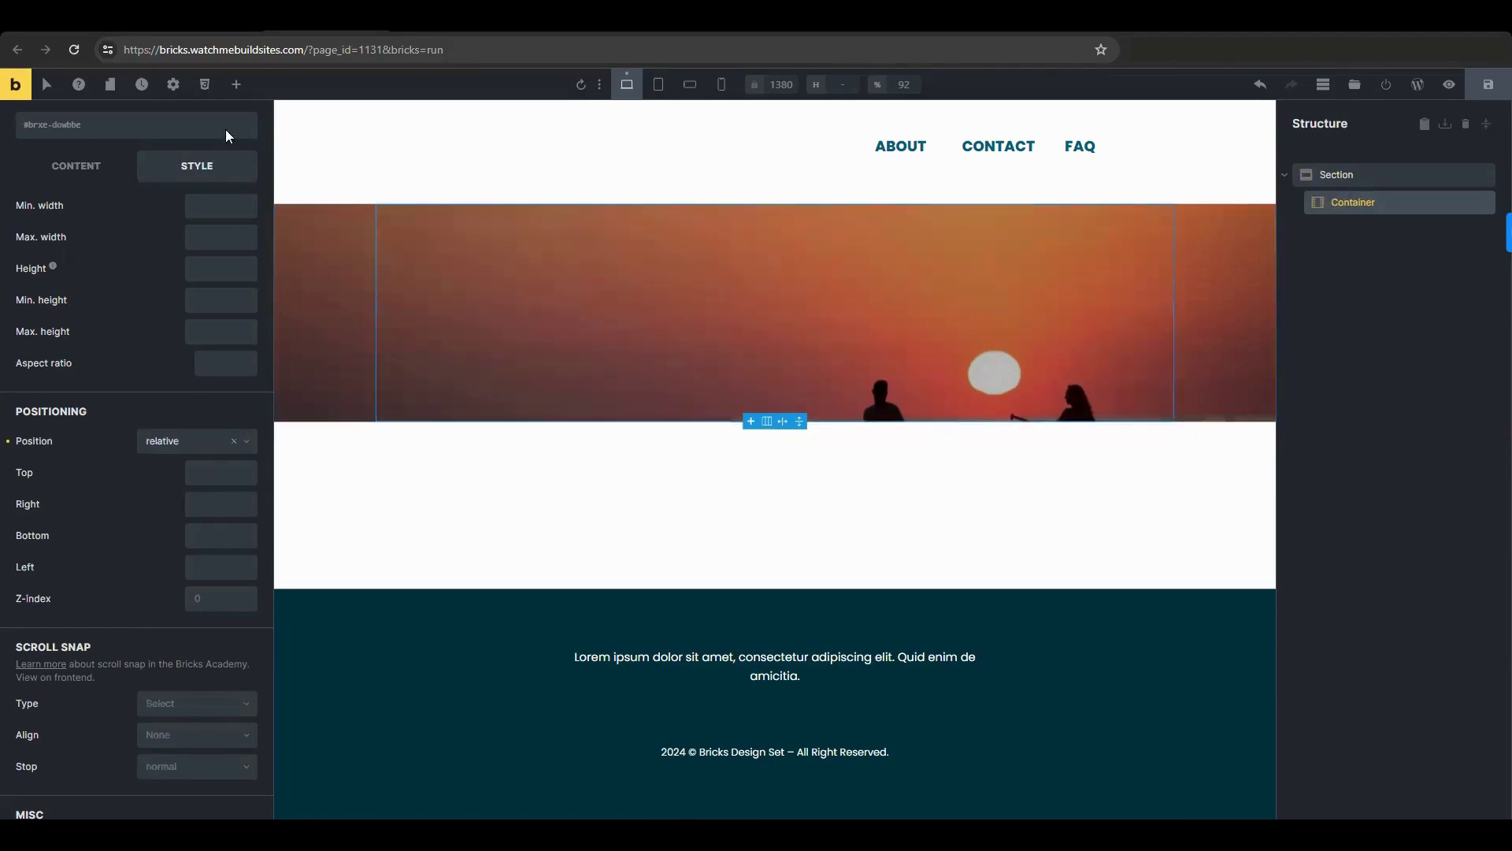
Add a Div inside the hero Container and set its width to 700
{"action": "left_click", "coordinate": [234, 87]}
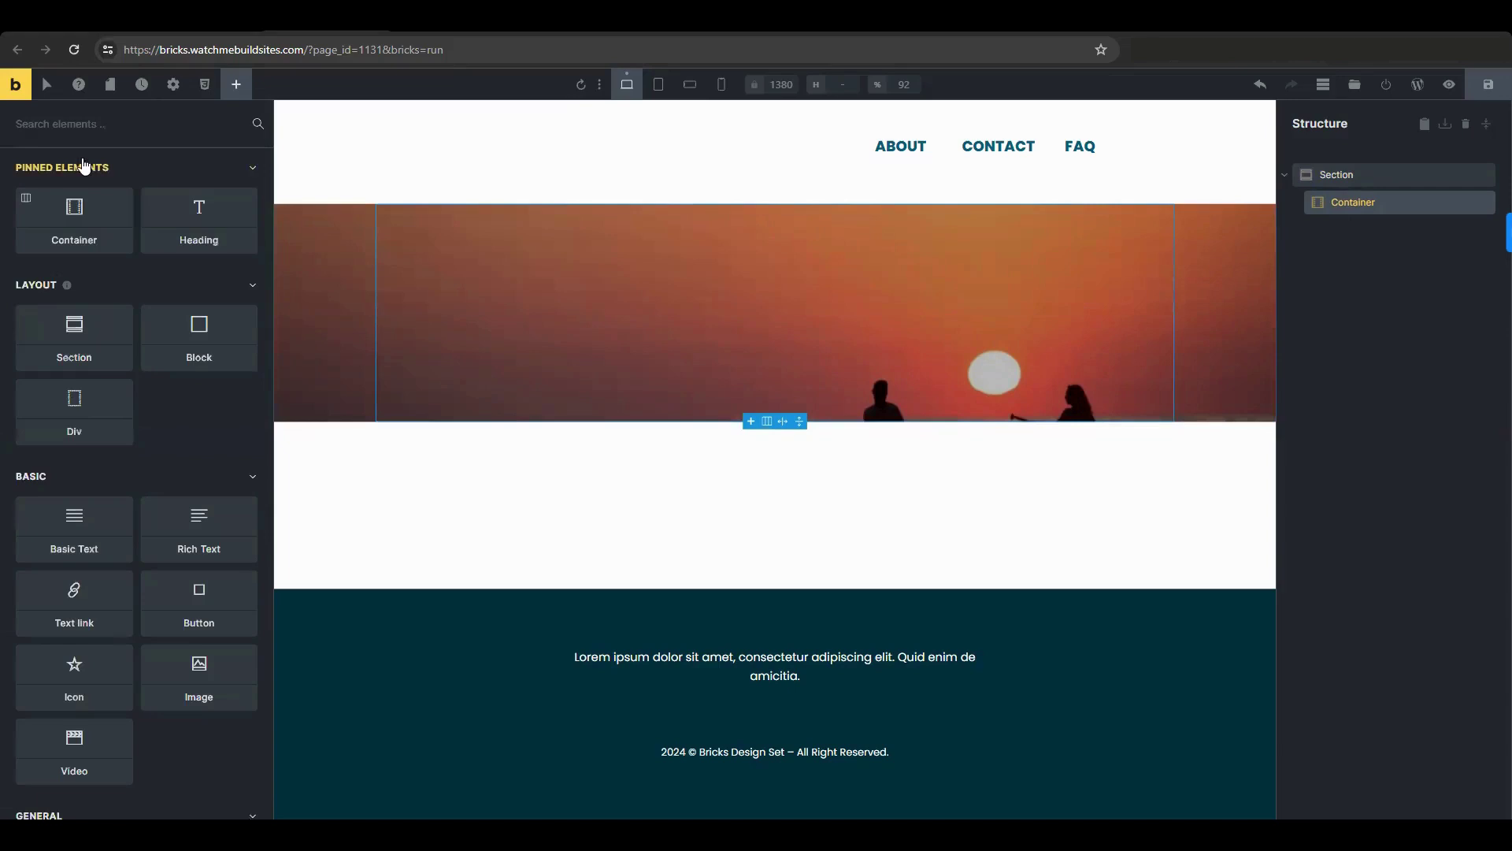
{"action": "left_click", "coordinate": [87, 396]}
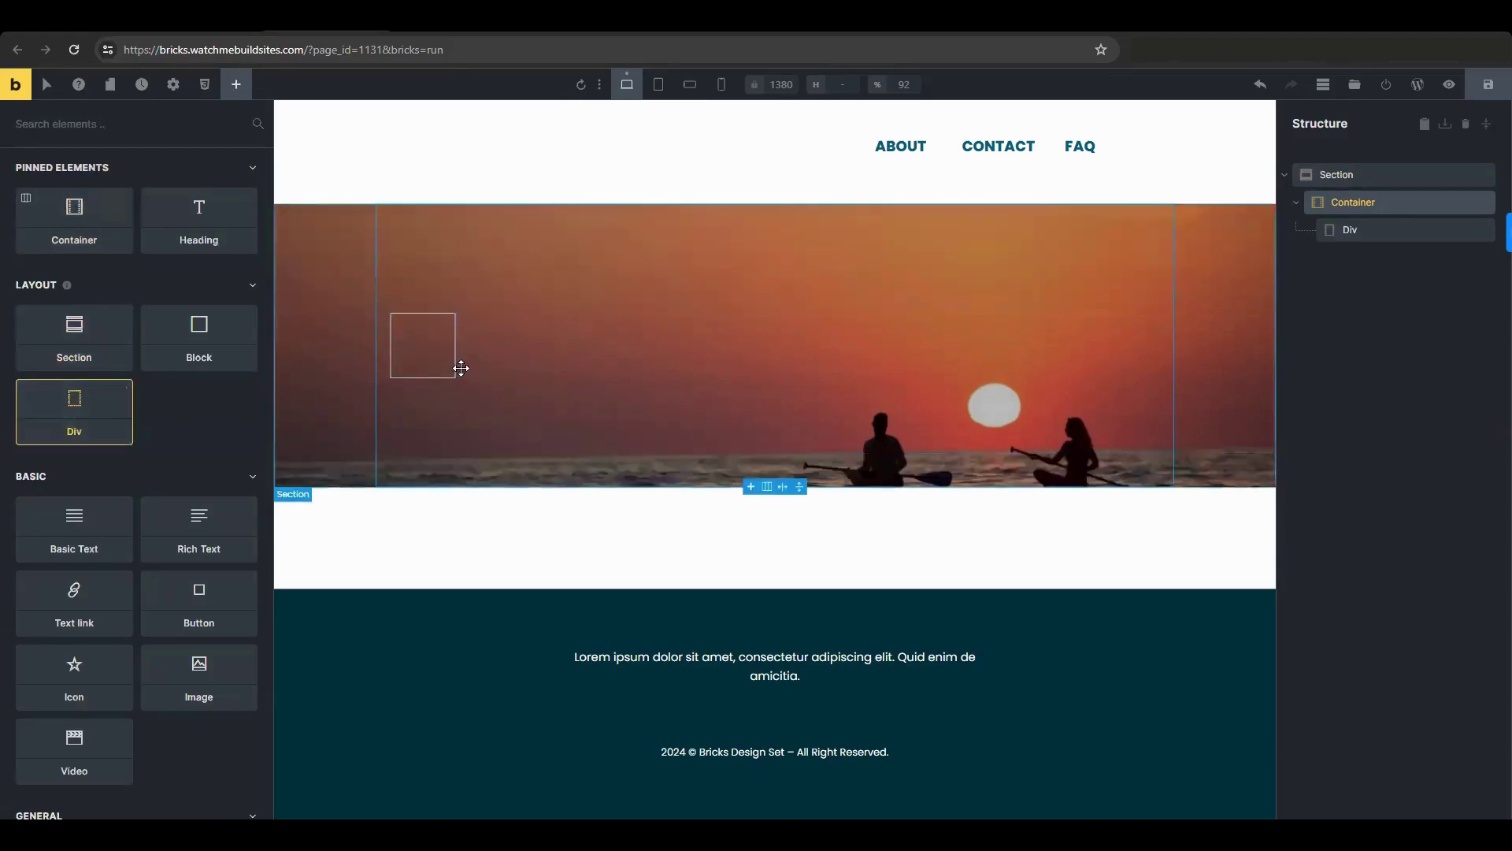
{"action": "left_click", "coordinate": [1343, 229]}
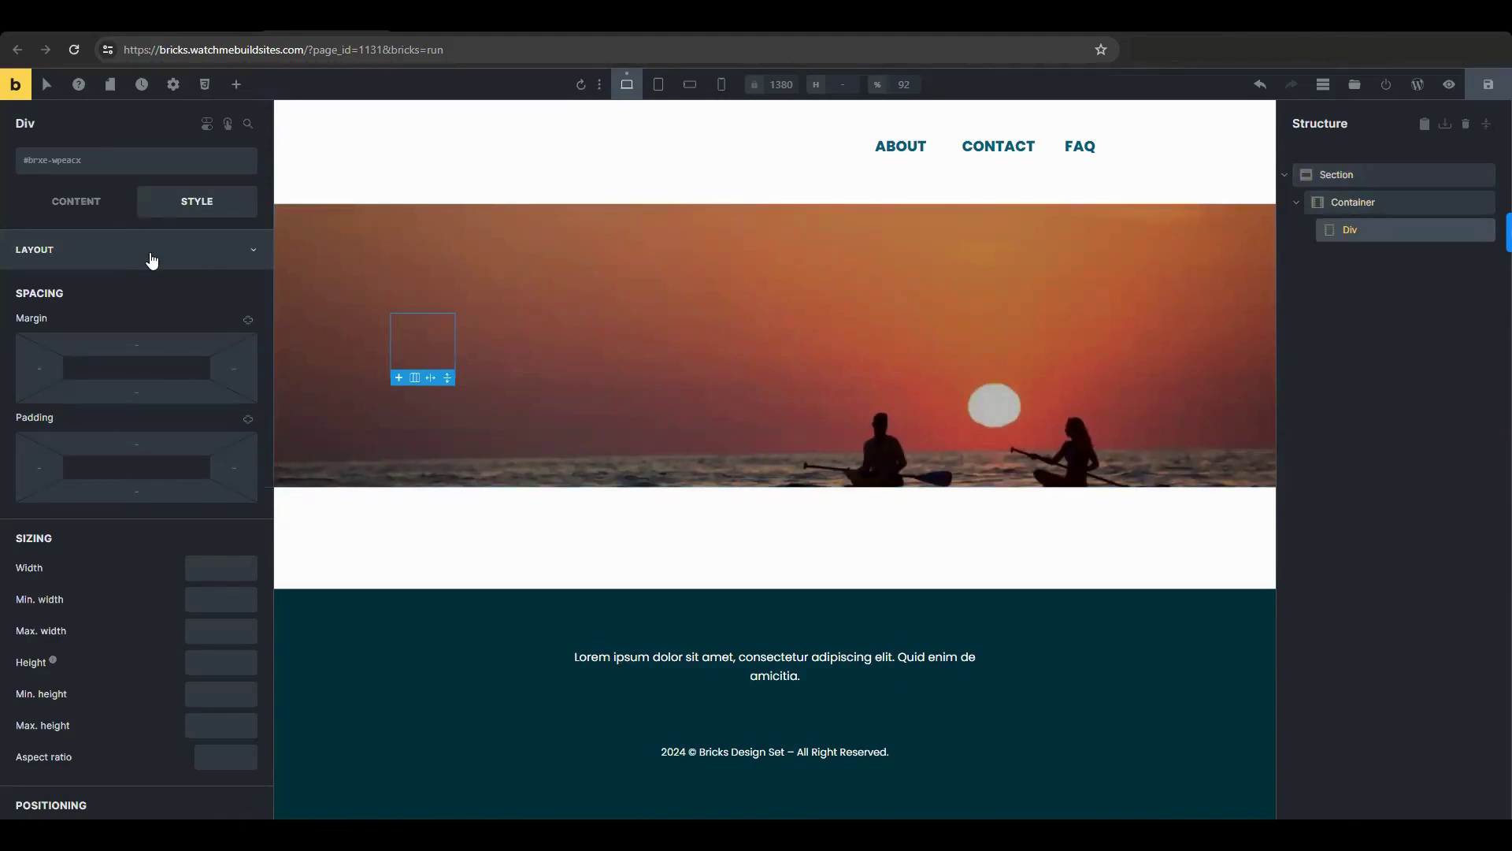
{"action": "left_click", "coordinate": [209, 571]}
{"action": "type", "text": "700"}
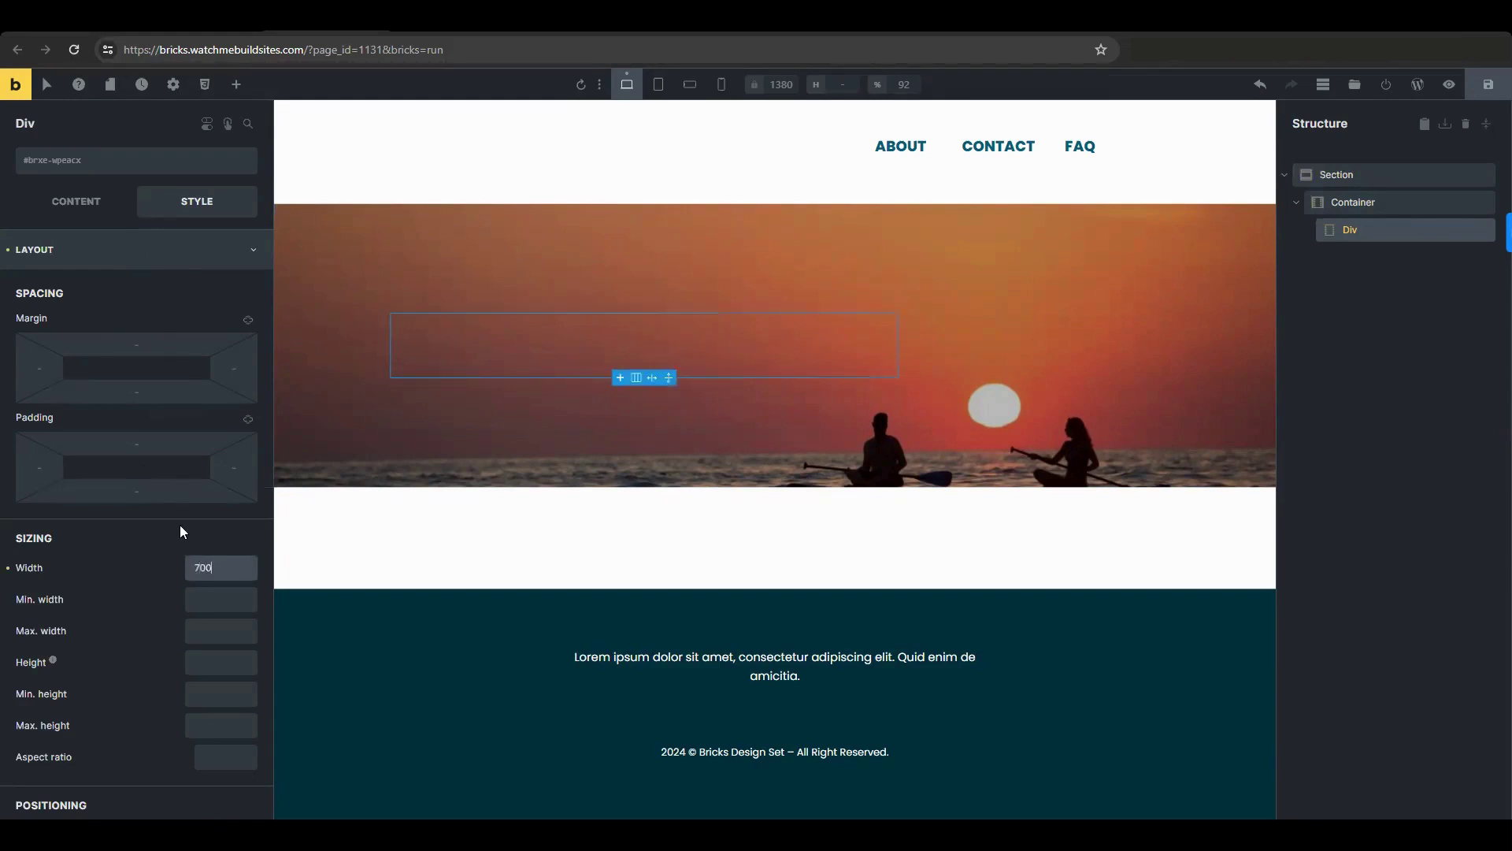
Add a Heading to the Div reading 'MESMERIZING OCEANIC BEAUTY'
{"action": "left_click", "coordinate": [237, 85]}
{"action": "left_click", "coordinate": [195, 223]}
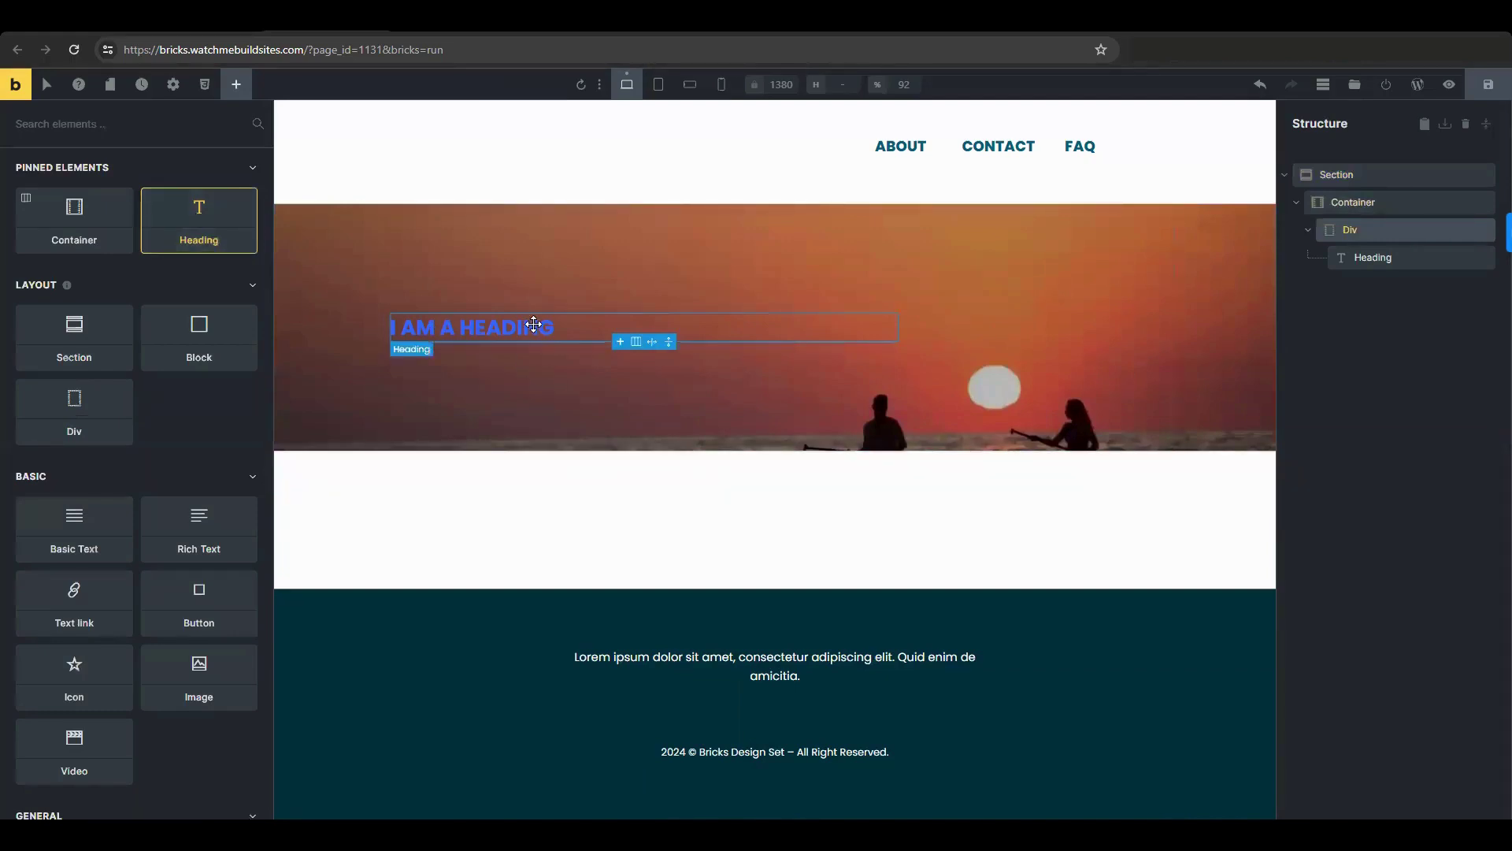
{"action": "left_click", "coordinate": [483, 326]}
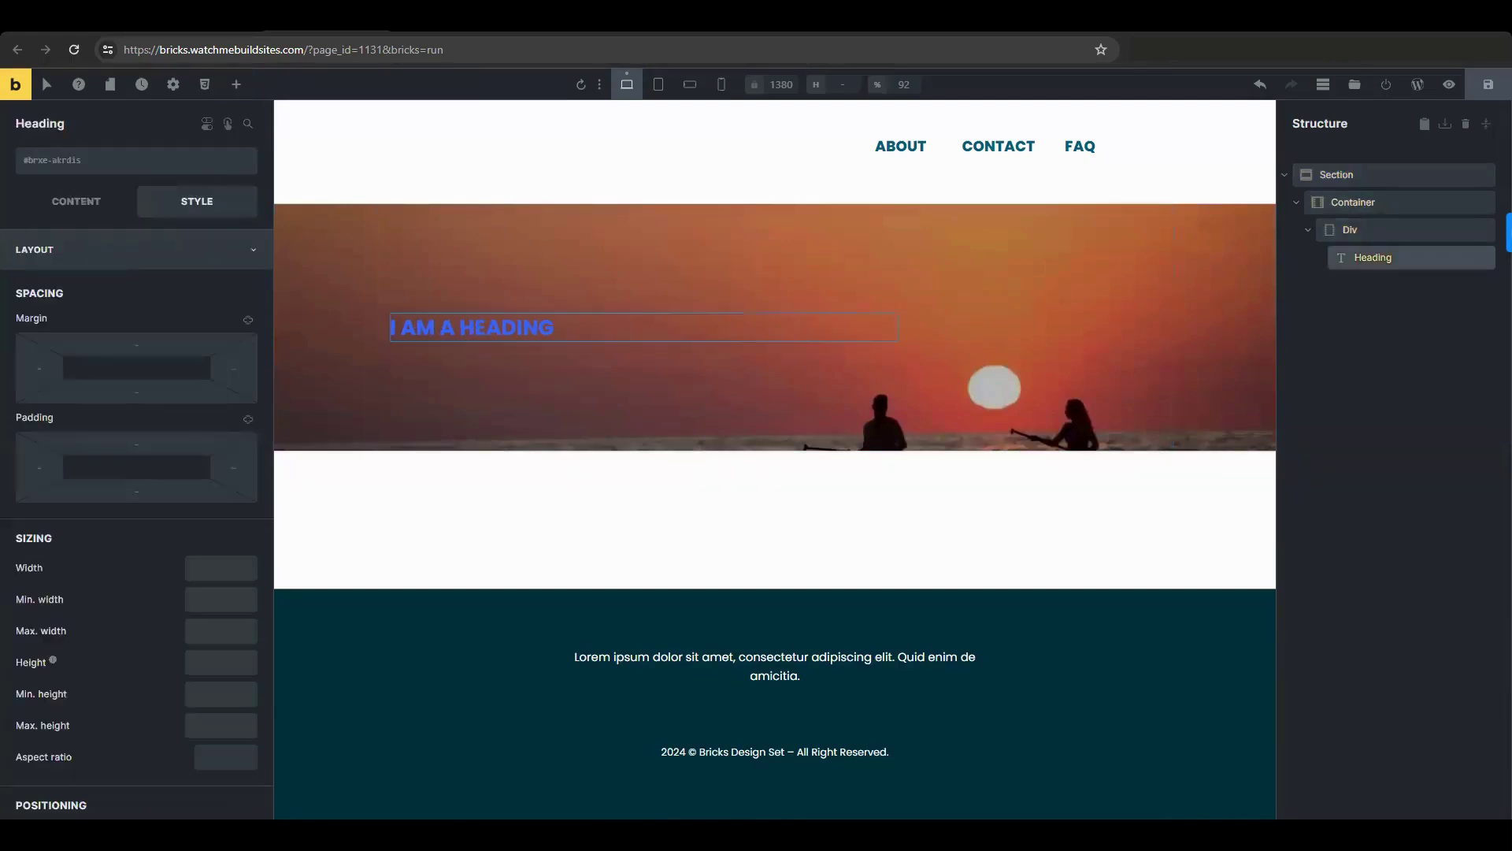
{"action": "left_click", "coordinate": [71, 208]}
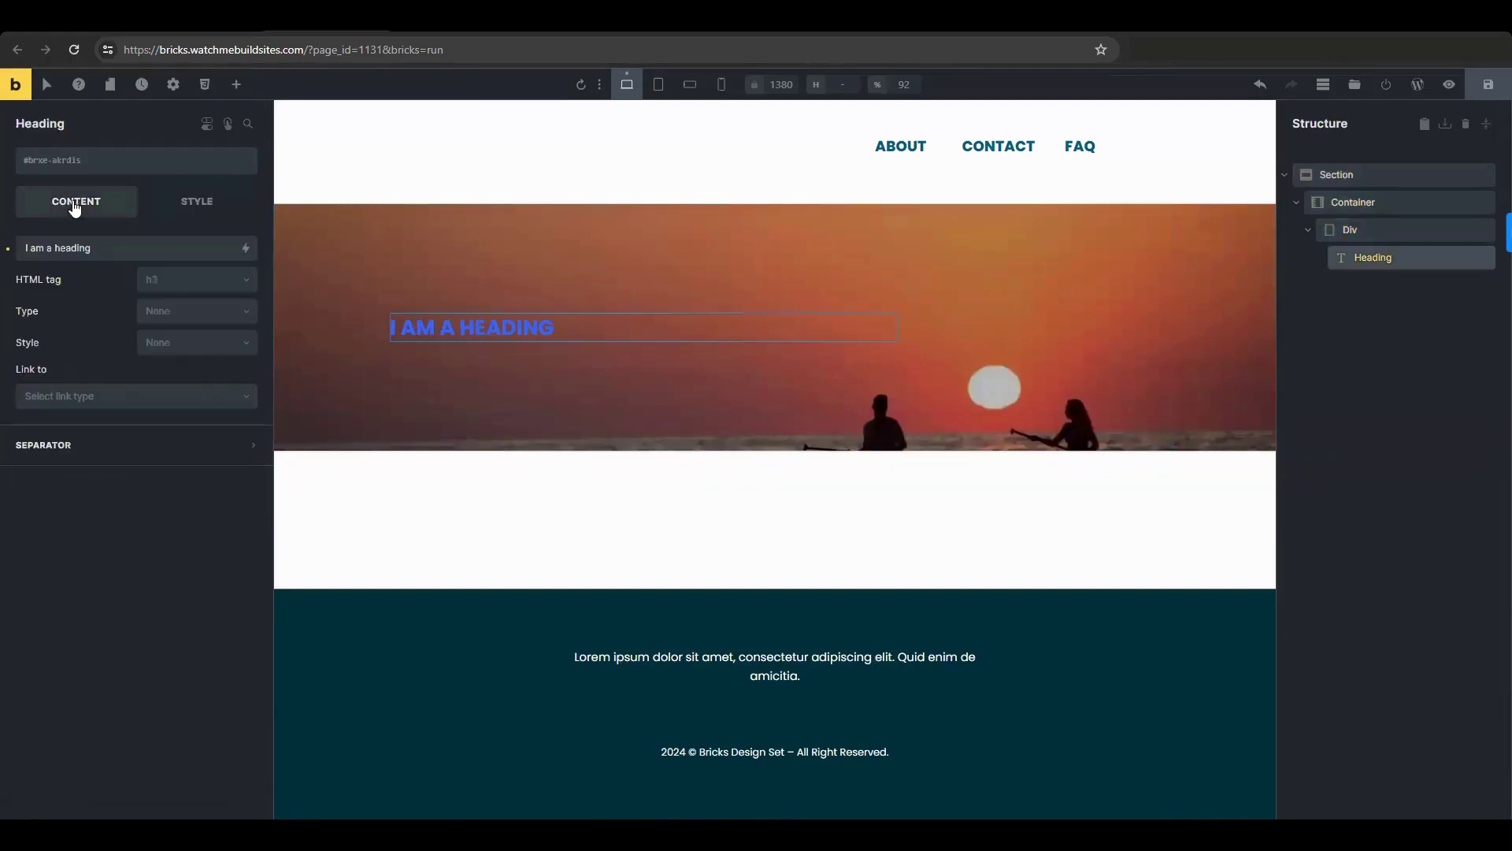
{"action": "triple_click", "coordinate": [82, 249]}
{"action": "type", "text": "Mesmerizing oceanic beauty"}
Set the heading's bottom margin to 8
{"action": "left_click", "coordinate": [206, 203]}
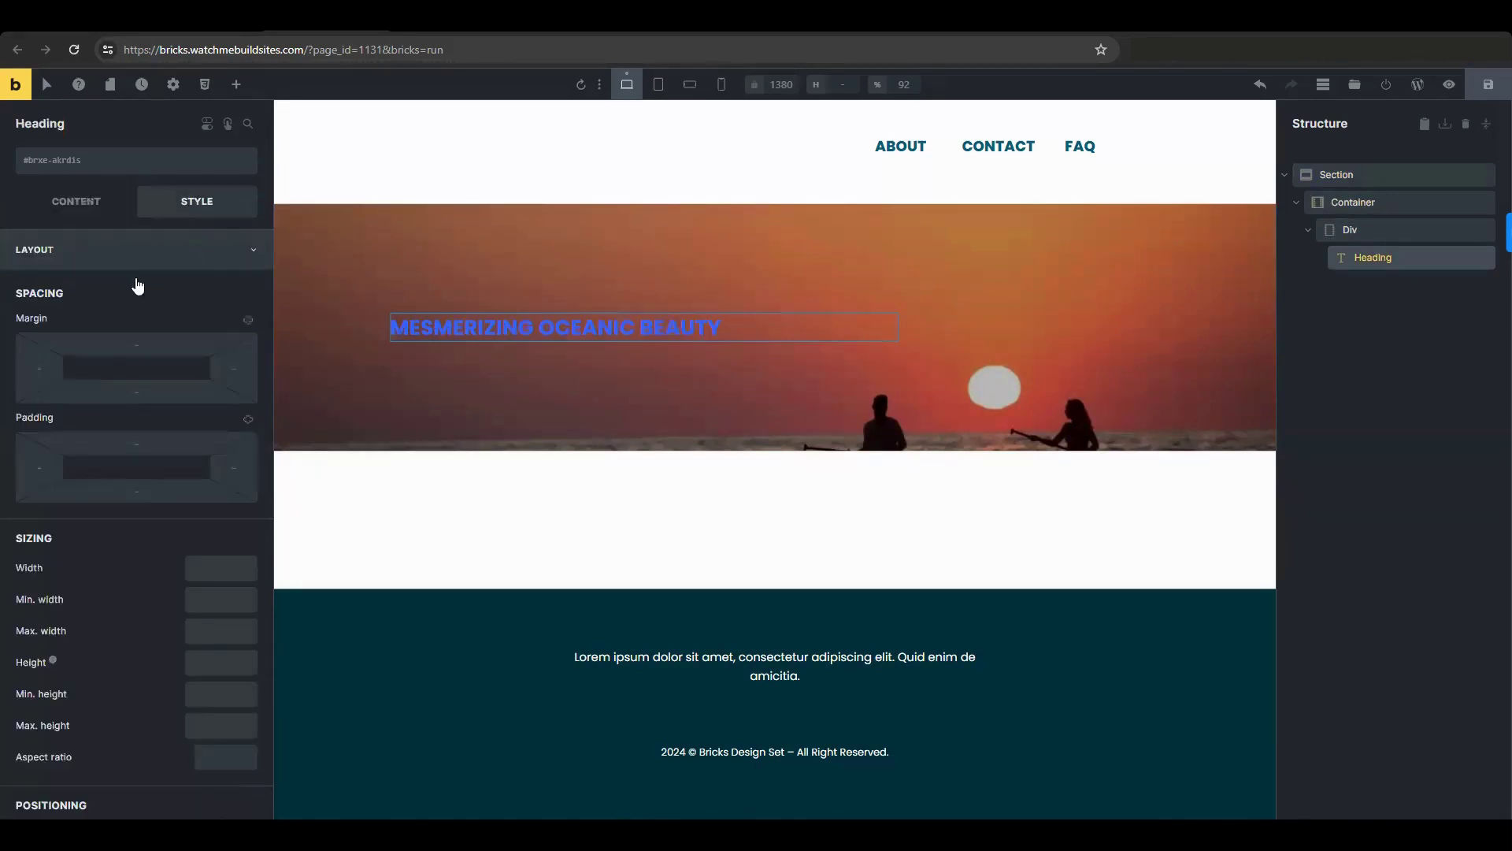
{"action": "left_click", "coordinate": [156, 392]}
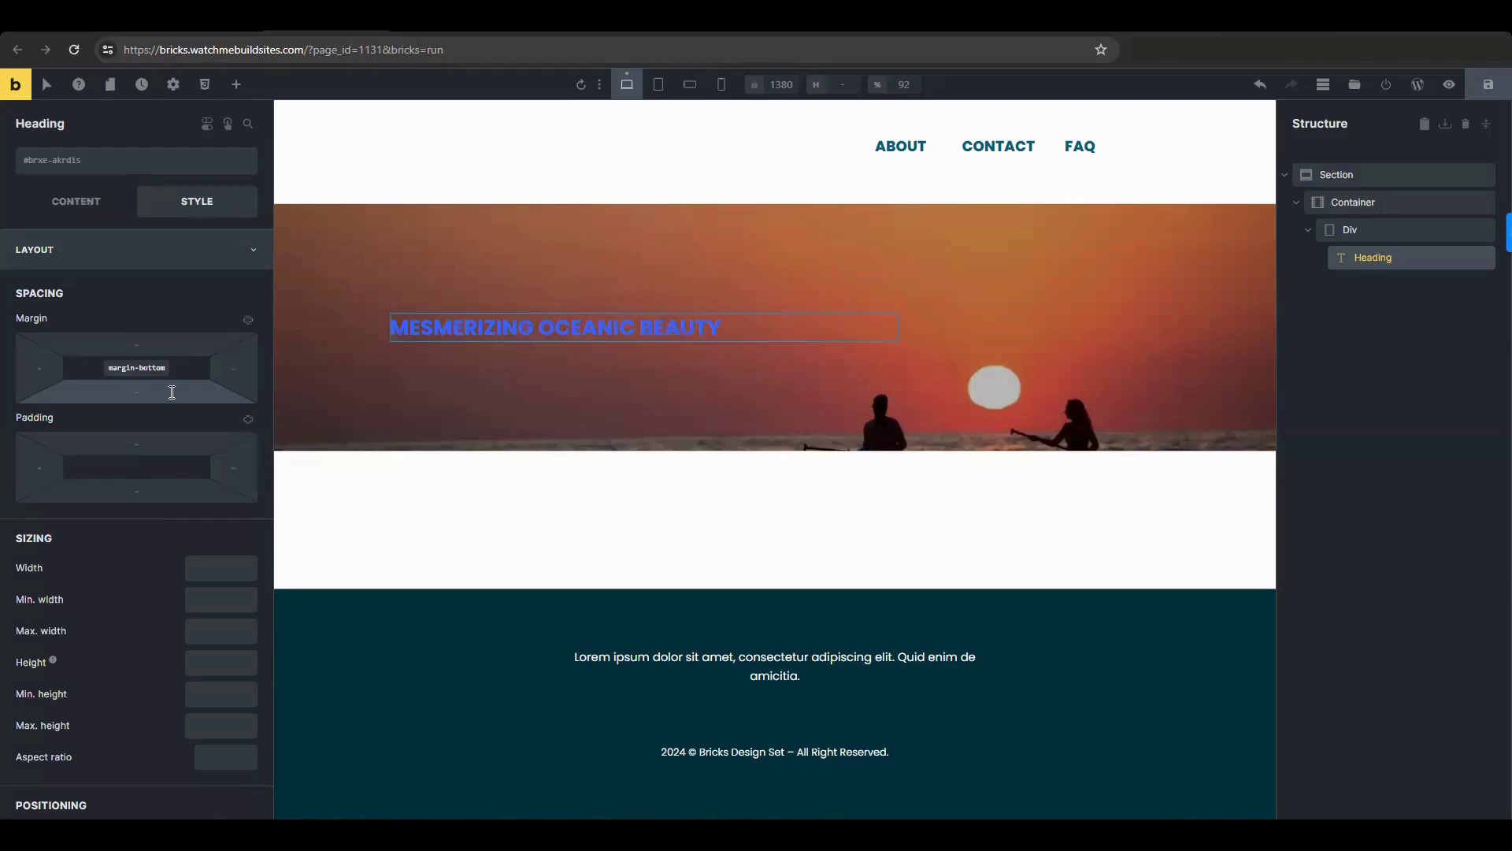
{"action": "type", "text": "8"}
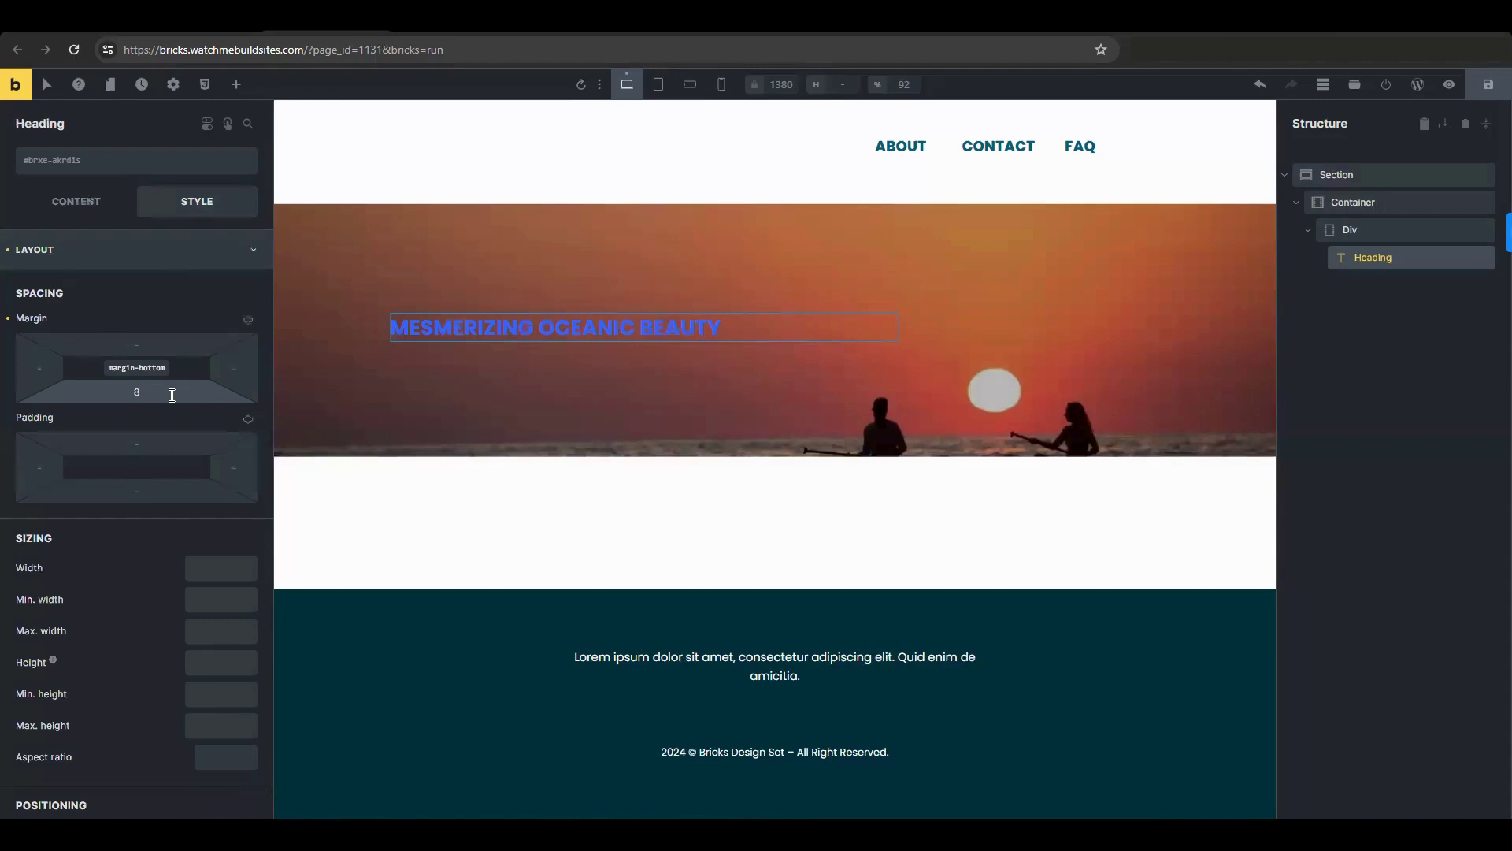
{"action": "left_click", "coordinate": [157, 260]}
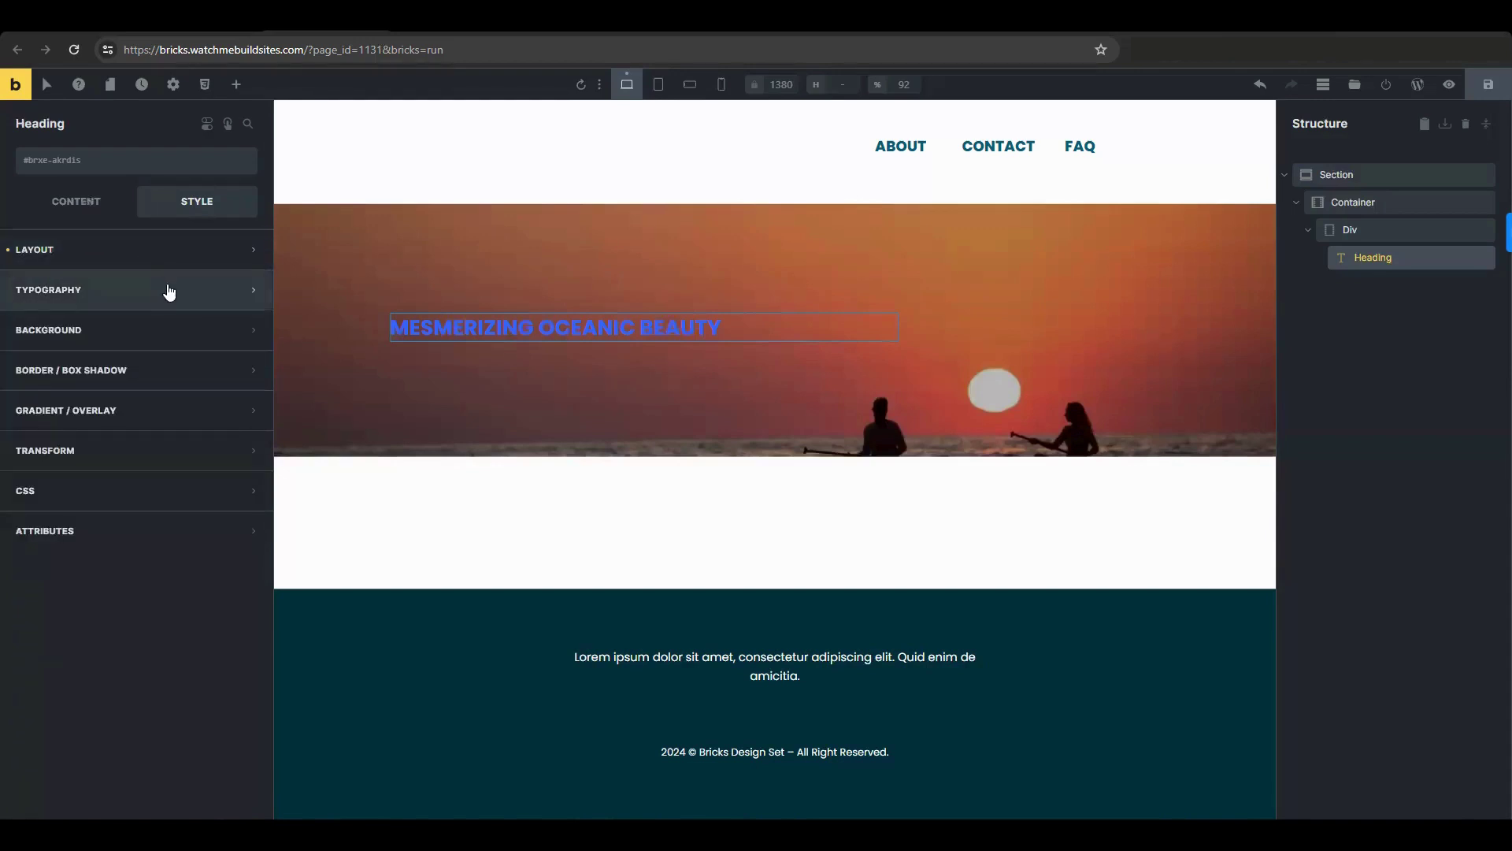
Make the heading text #f5f5f5 at 18px, then add a second Heading below it
{"action": "left_click", "coordinate": [166, 290]}
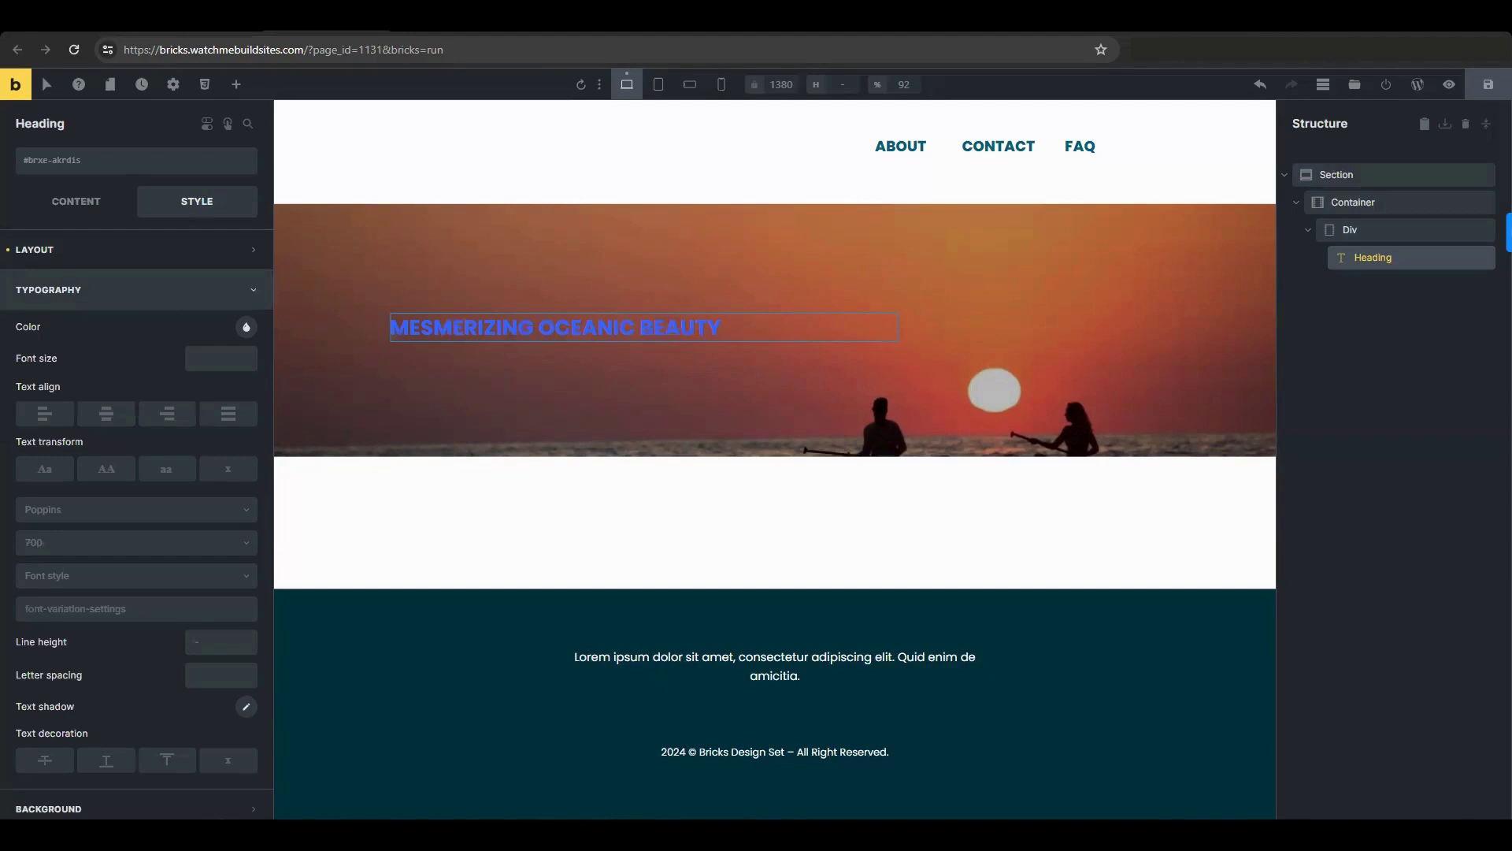
{"action": "left_click", "coordinate": [245, 327]}
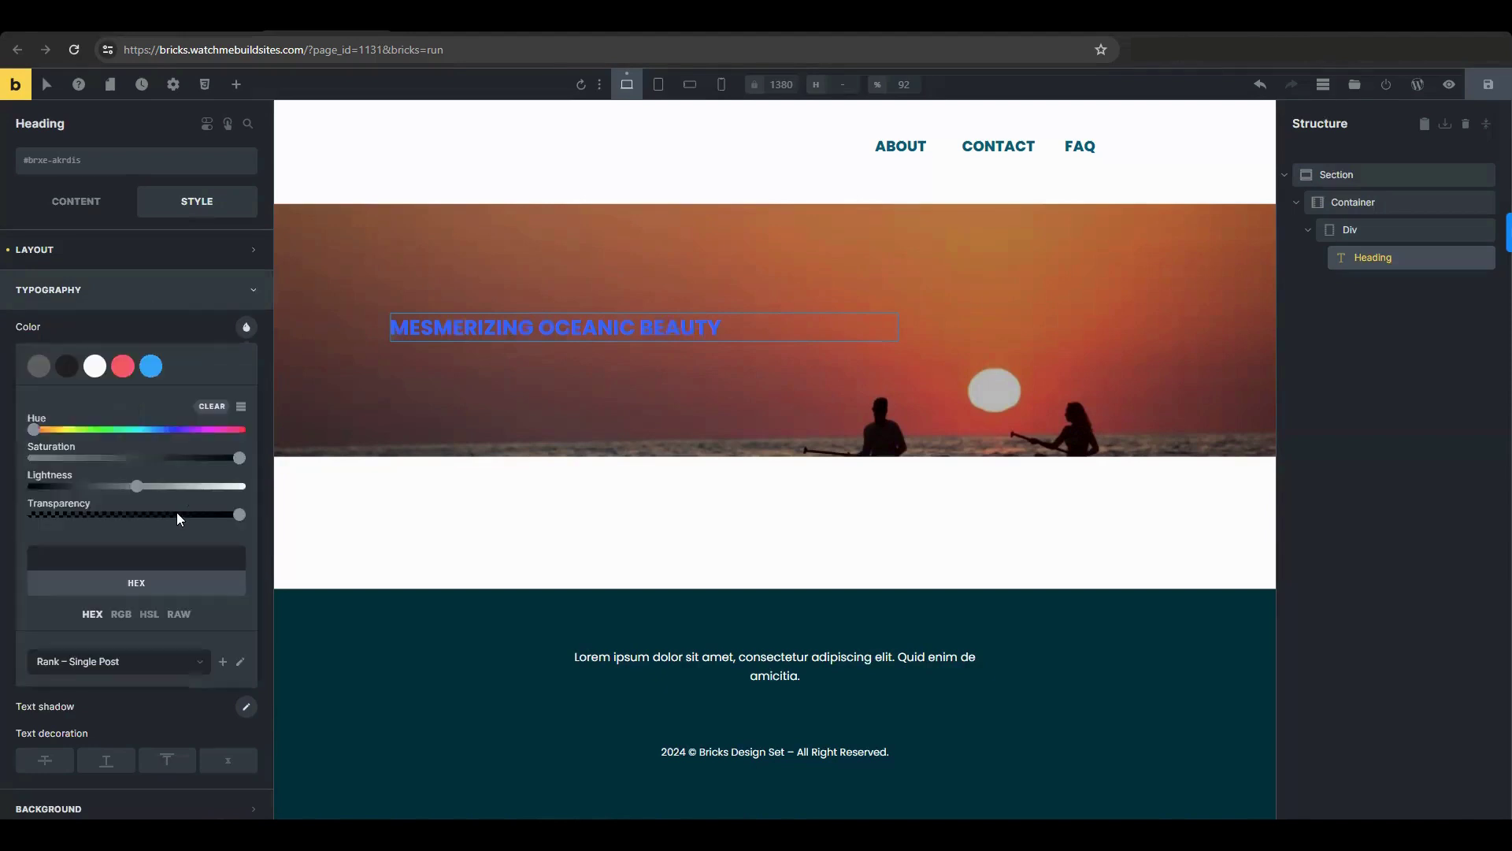
{"action": "type", "text": "#f5f5f5"}
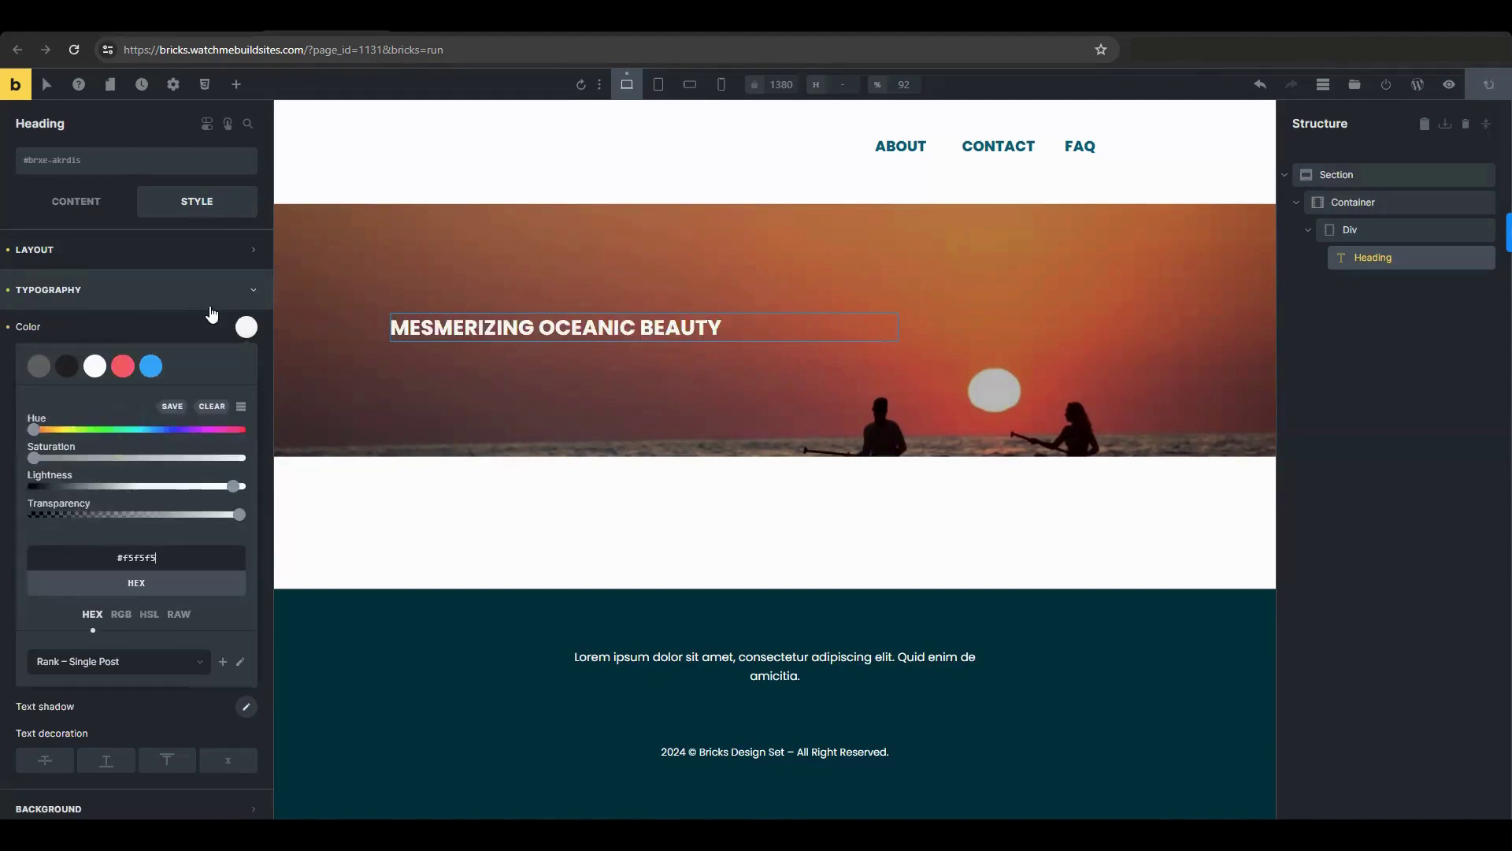
{"action": "left_click", "coordinate": [203, 358]}
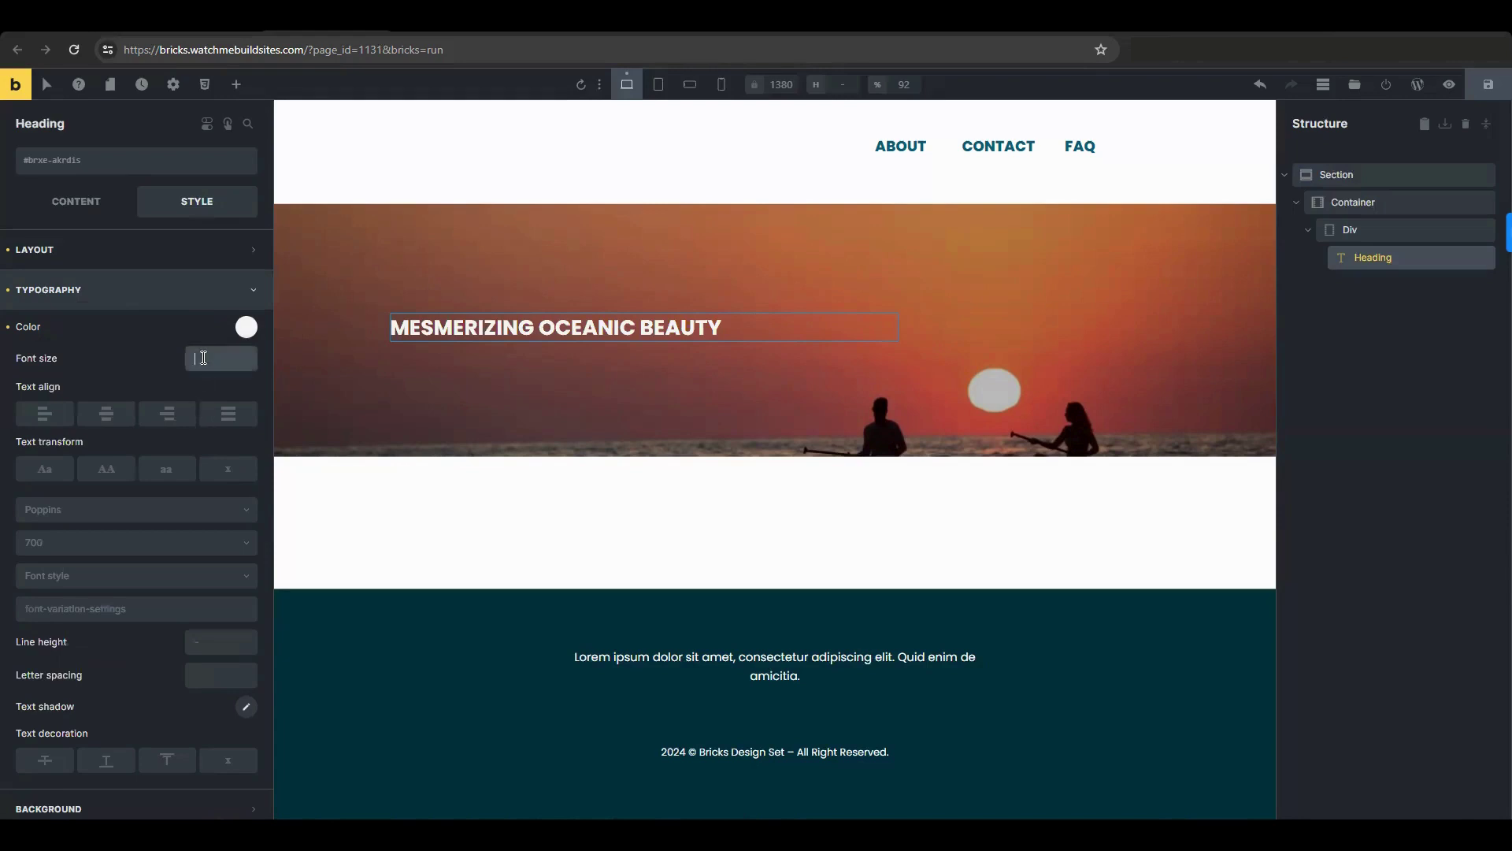
{"action": "type", "text": "18"}
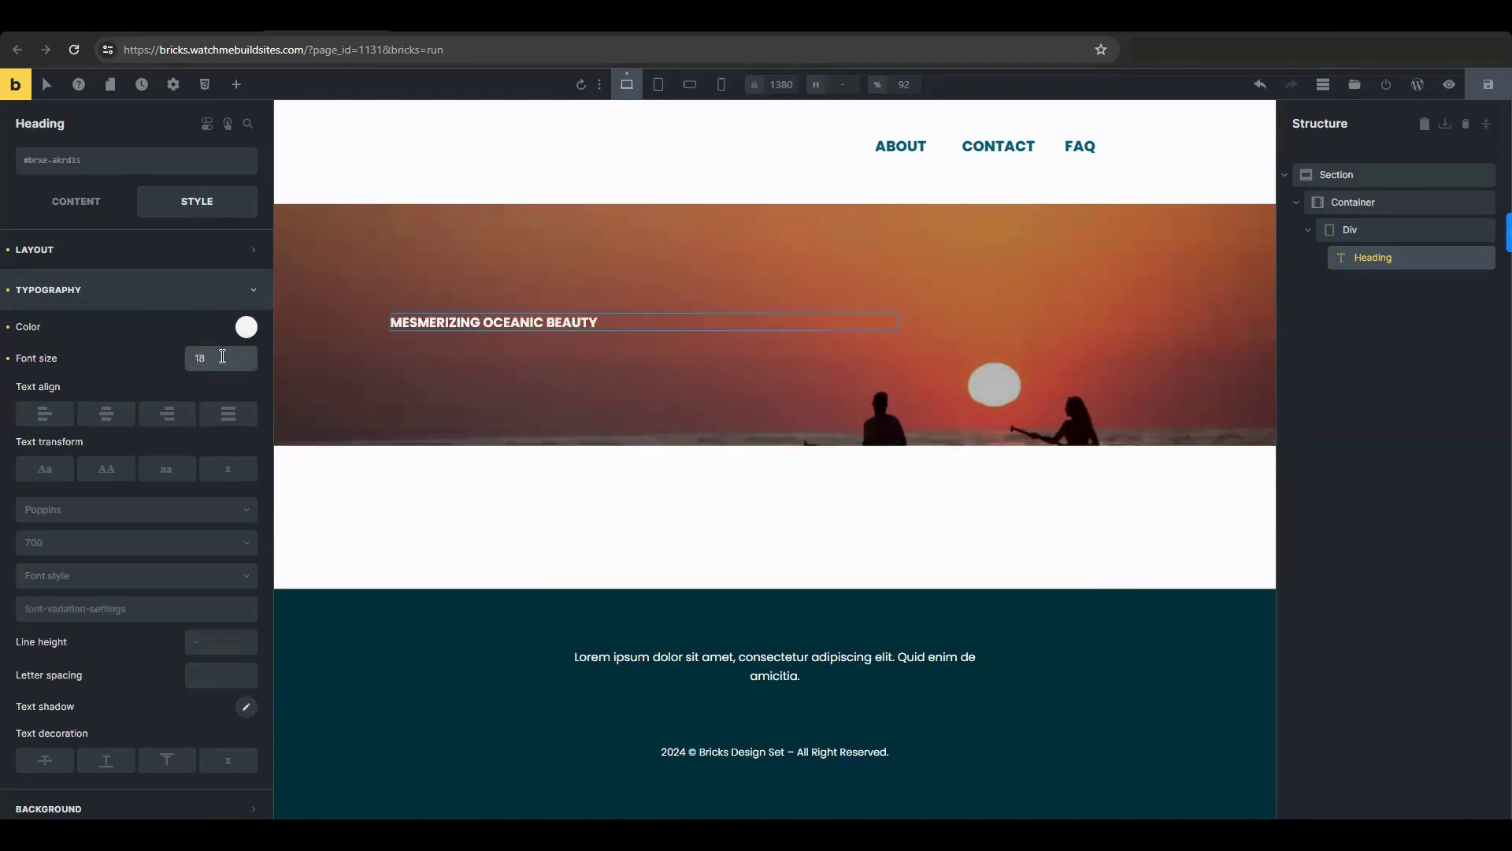
{"action": "type", "text": "px"}
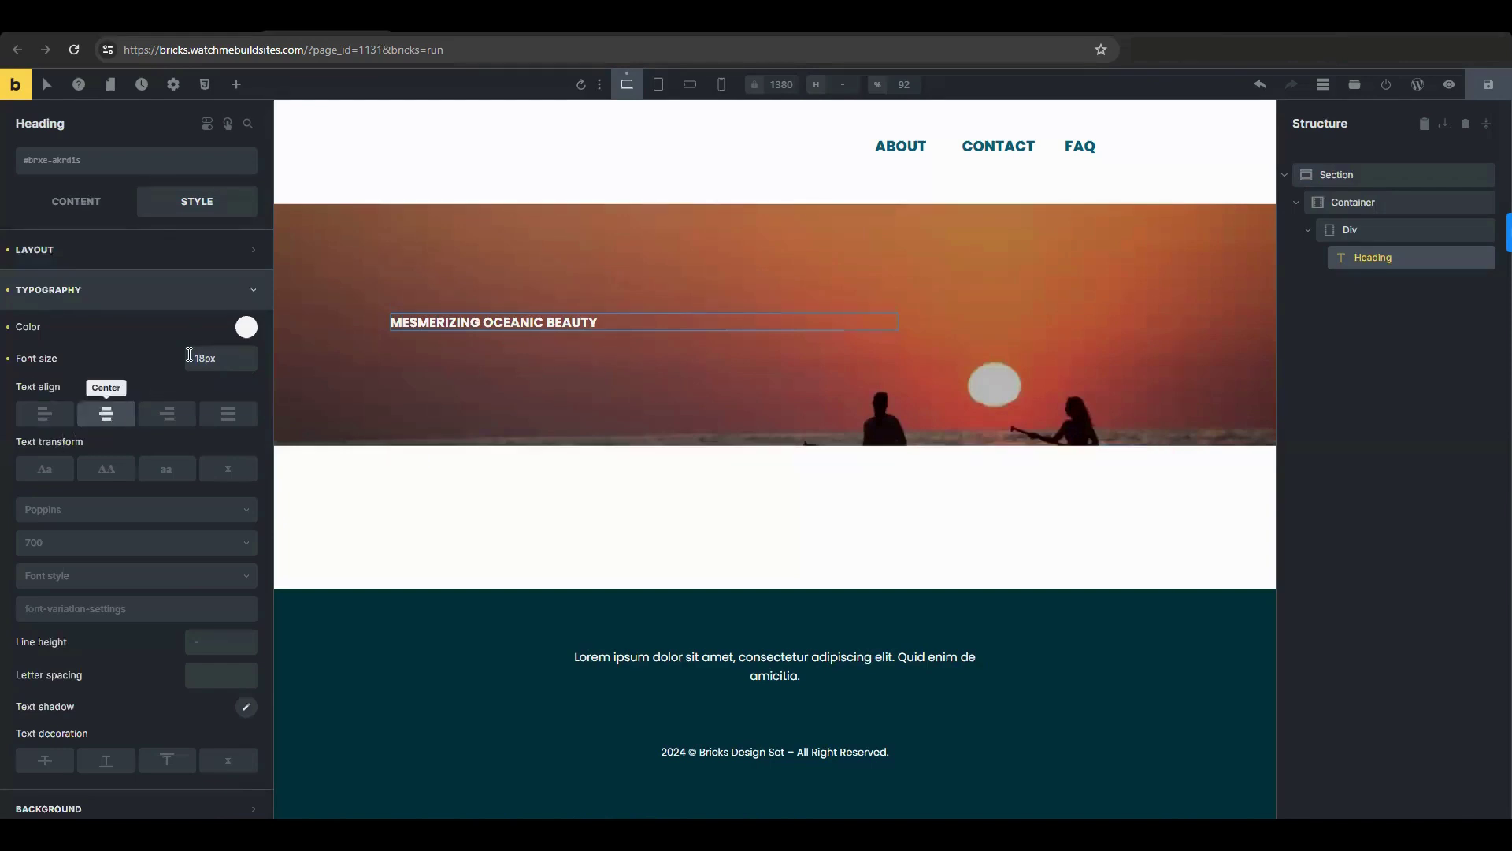
{"action": "double_click", "coordinate": [225, 356]}
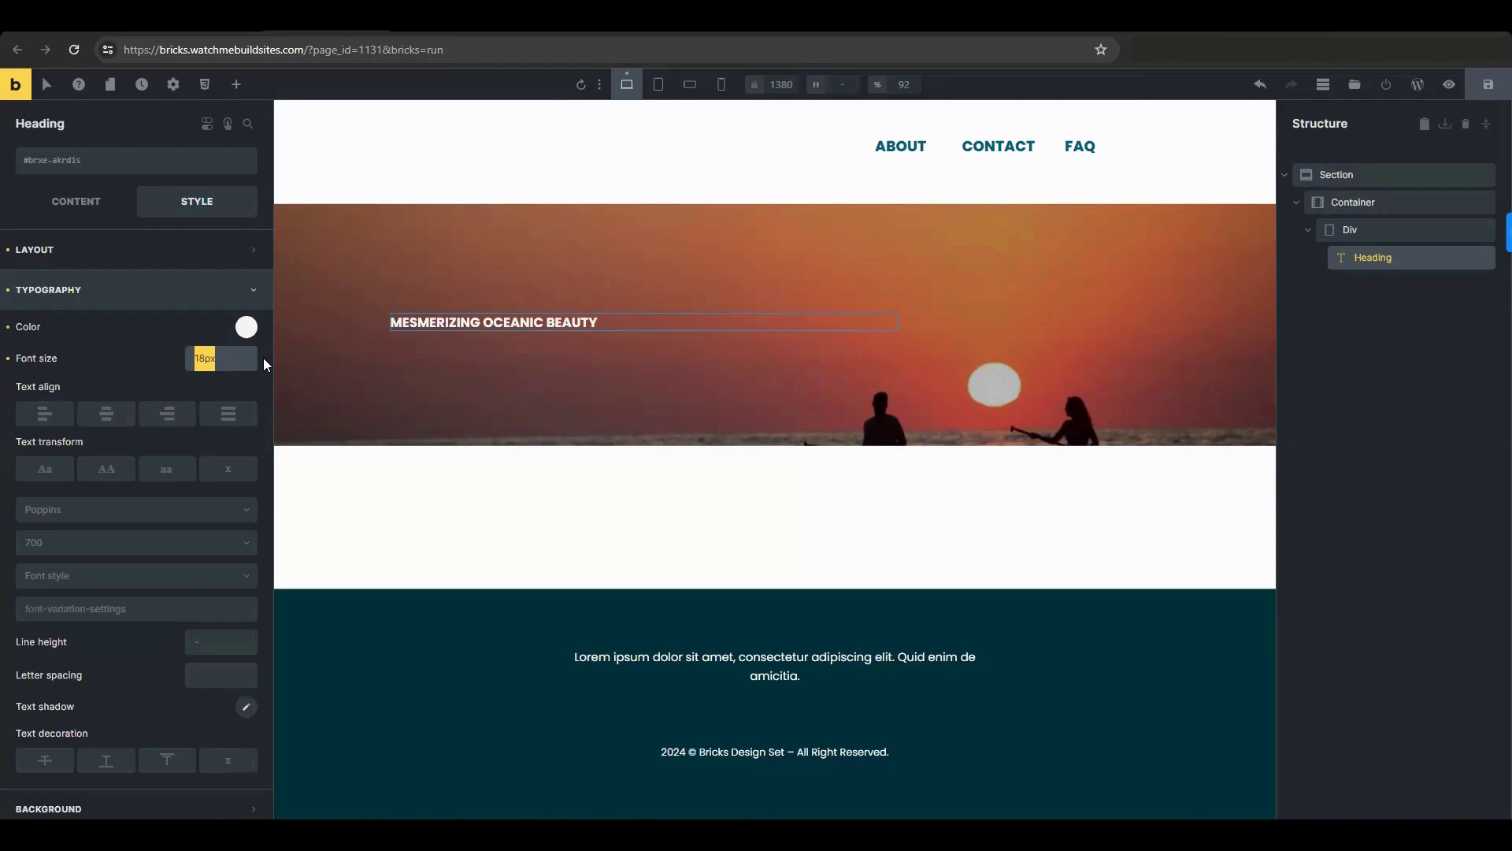
{"action": "left_click", "coordinate": [149, 359]}
{"action": "left_click", "coordinate": [236, 85]}
{"action": "left_click", "coordinate": [197, 222]}
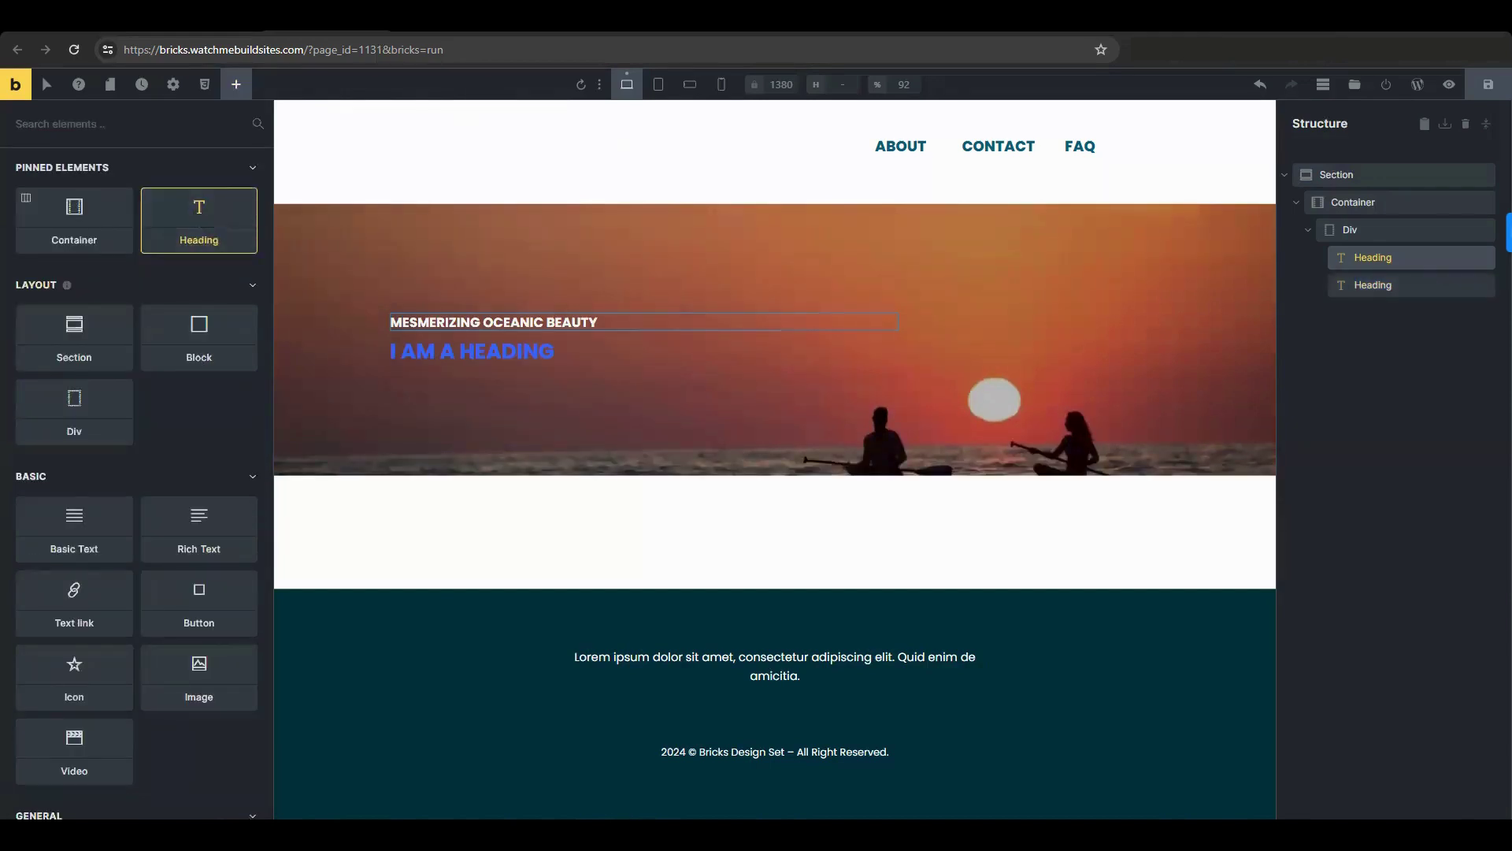
Change the new heading to an h1 reading 'Golden Moments: Beach Sunsets'
{"action": "left_click", "coordinate": [397, 350]}
{"action": "left_click", "coordinate": [82, 248]}
{"action": "key", "text": "ctrl+a"}
{"action": "type", "text": "Golden Moments: Beach Sunsets"}
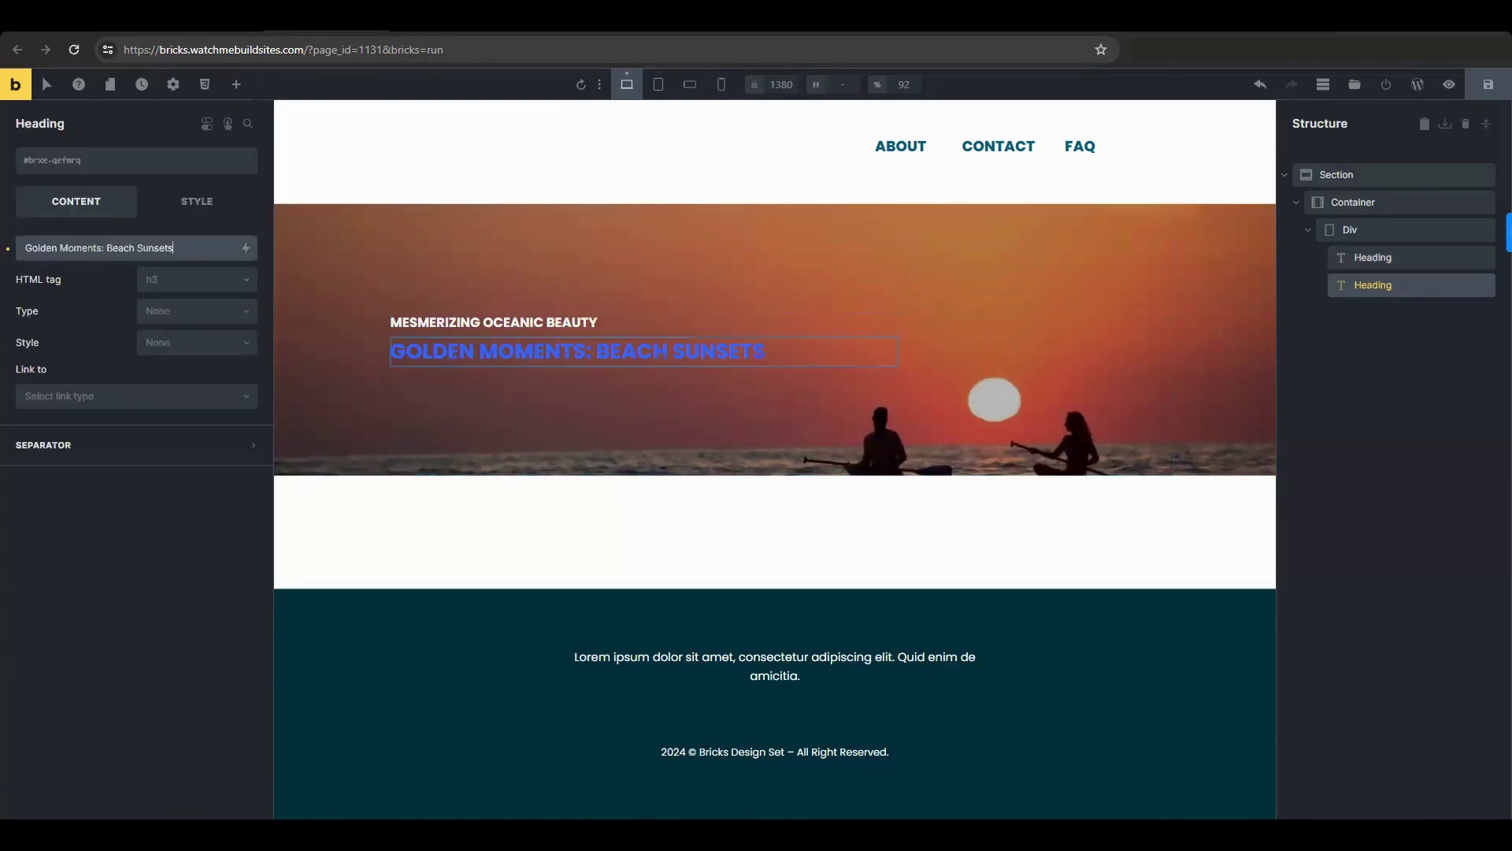
{"action": "left_click", "coordinate": [193, 280]}
{"action": "left_click", "coordinate": [191, 316]}
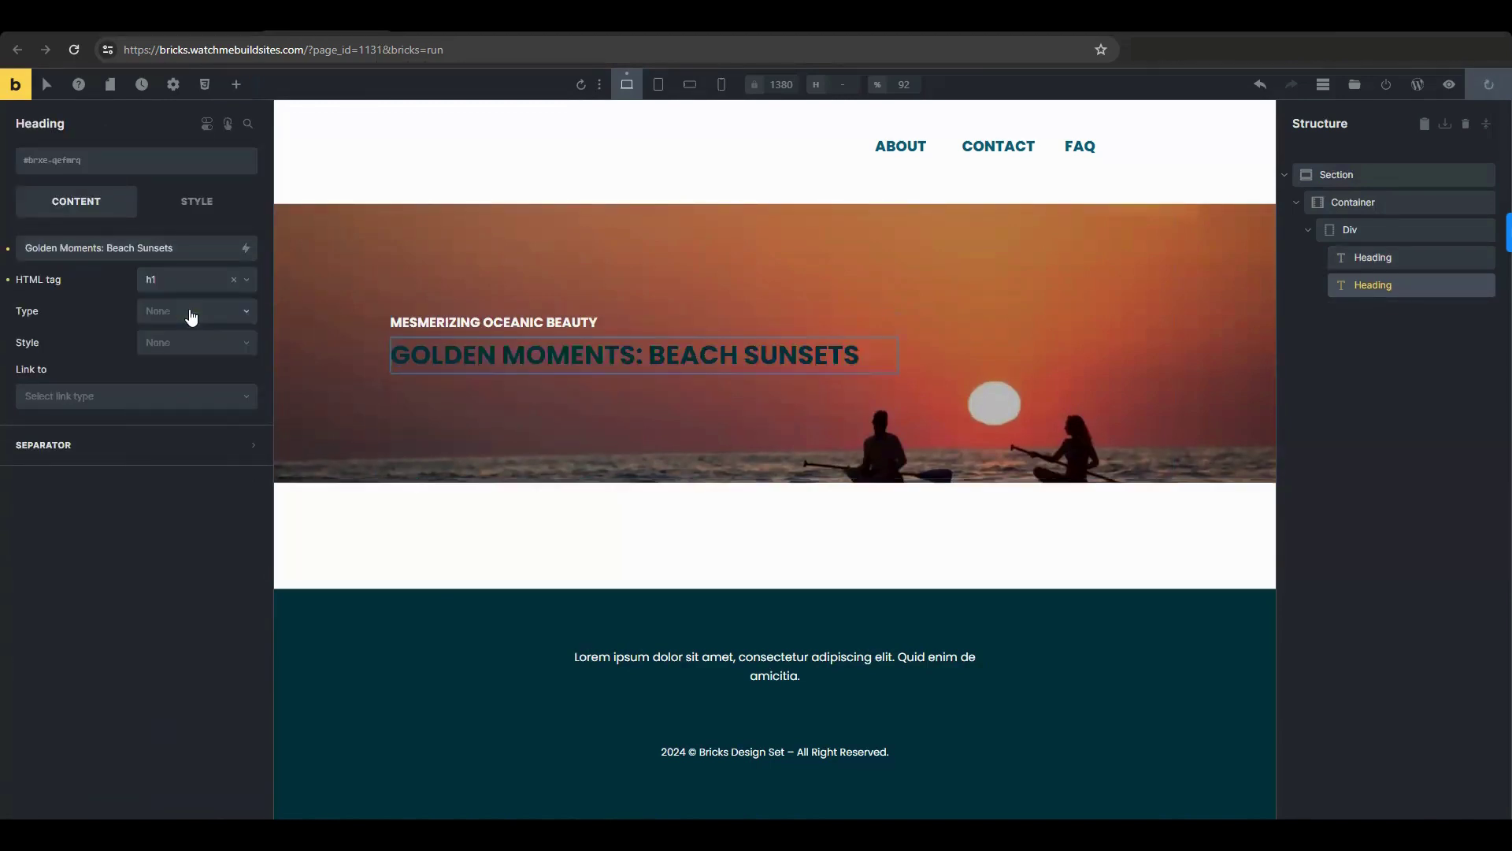
Give the h1 a bottom padding of 16
{"action": "left_click", "coordinate": [193, 206]}
{"action": "left_click", "coordinate": [193, 250]}
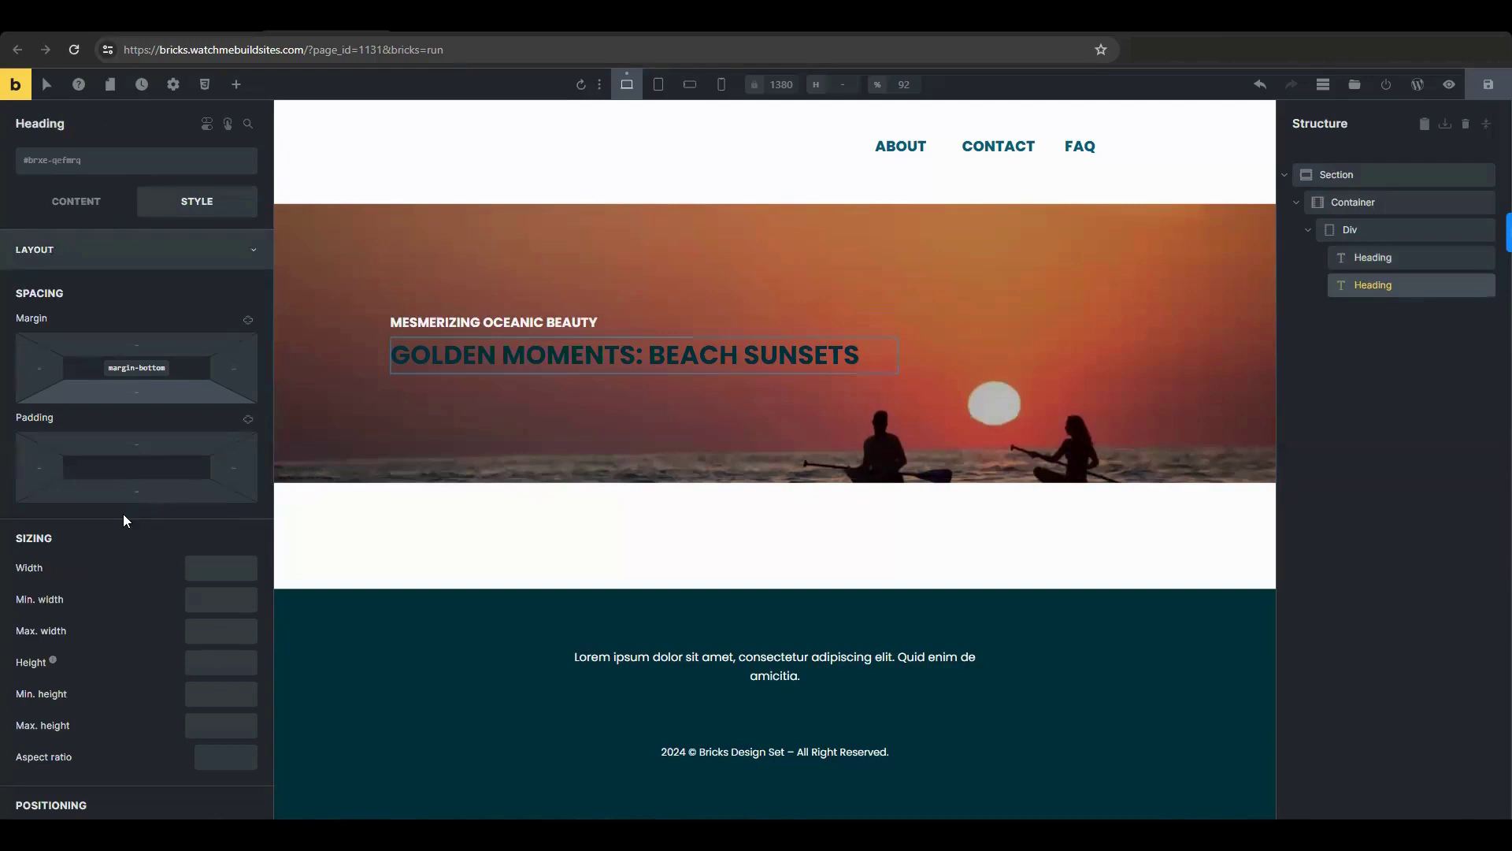
{"action": "type", "text": "16"}
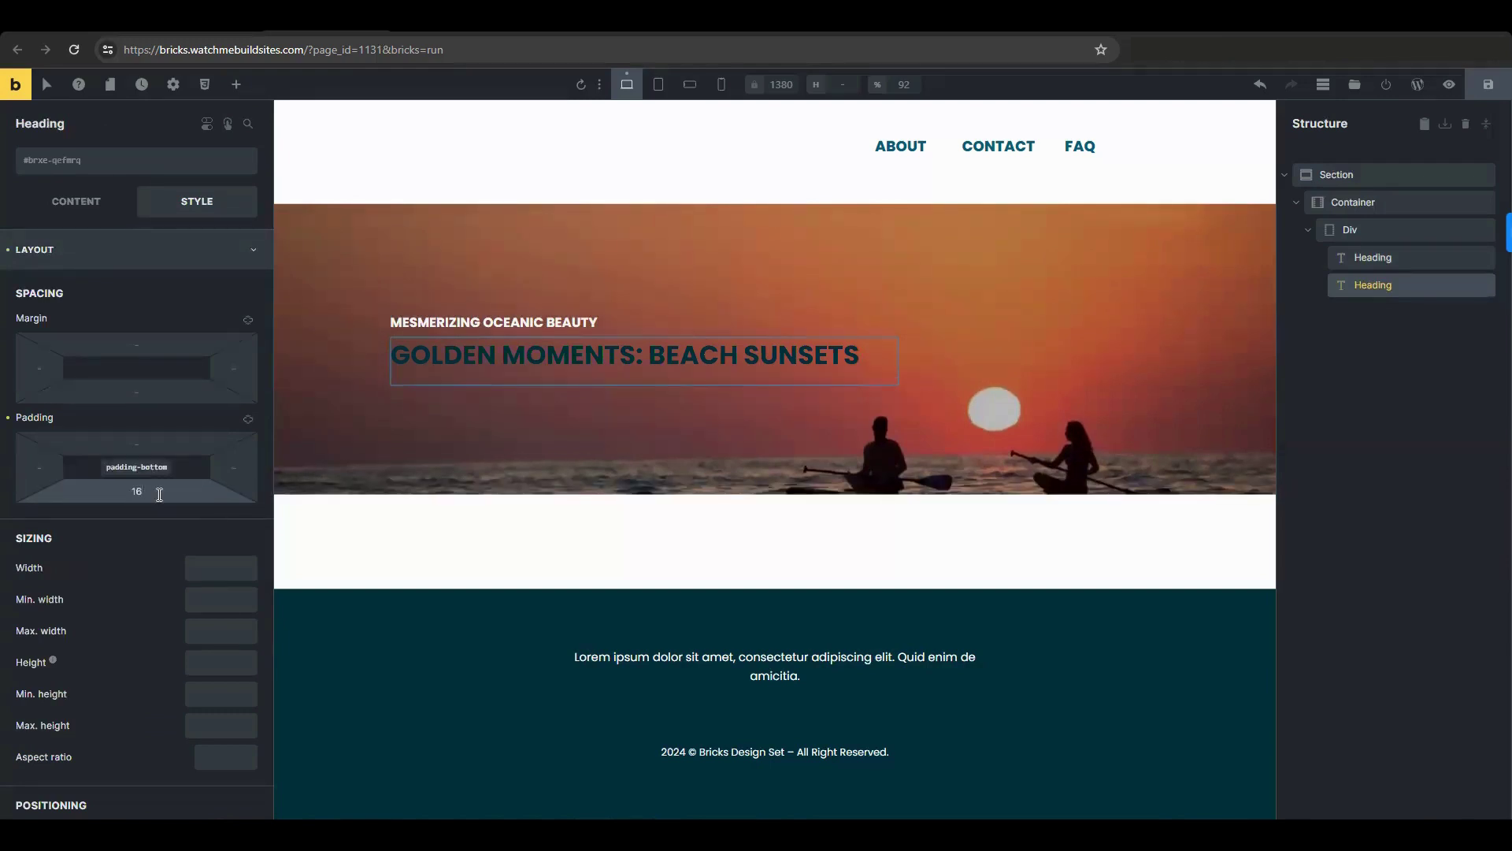
{"action": "left_click", "coordinate": [111, 254]}
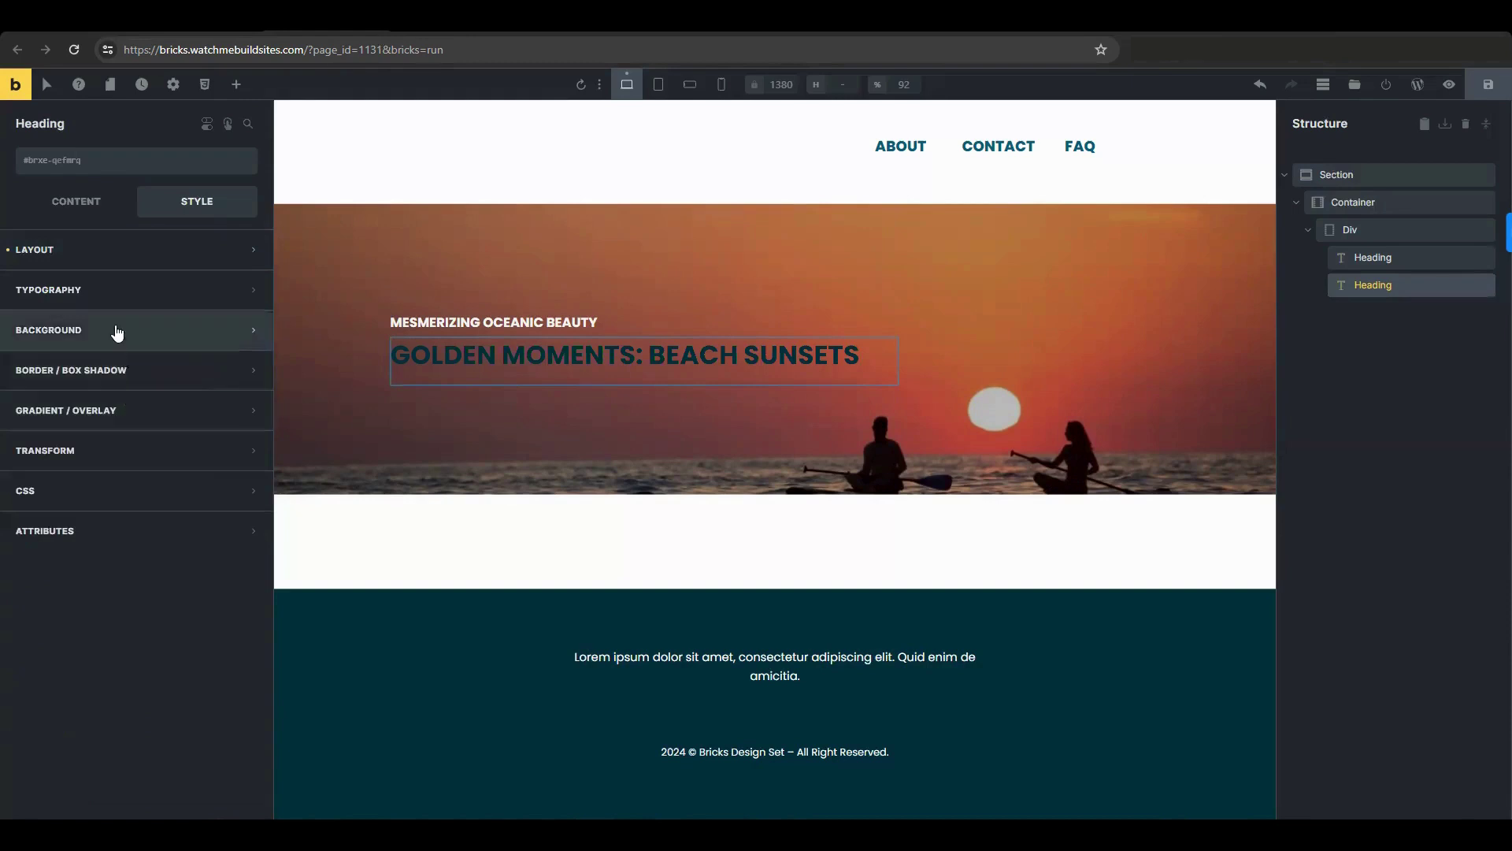
Set the h1's typography to white, font size 62 and line height 1.2
{"action": "left_click", "coordinate": [114, 292]}
{"action": "left_click", "coordinate": [246, 326]}
{"action": "left_click", "coordinate": [95, 366]}
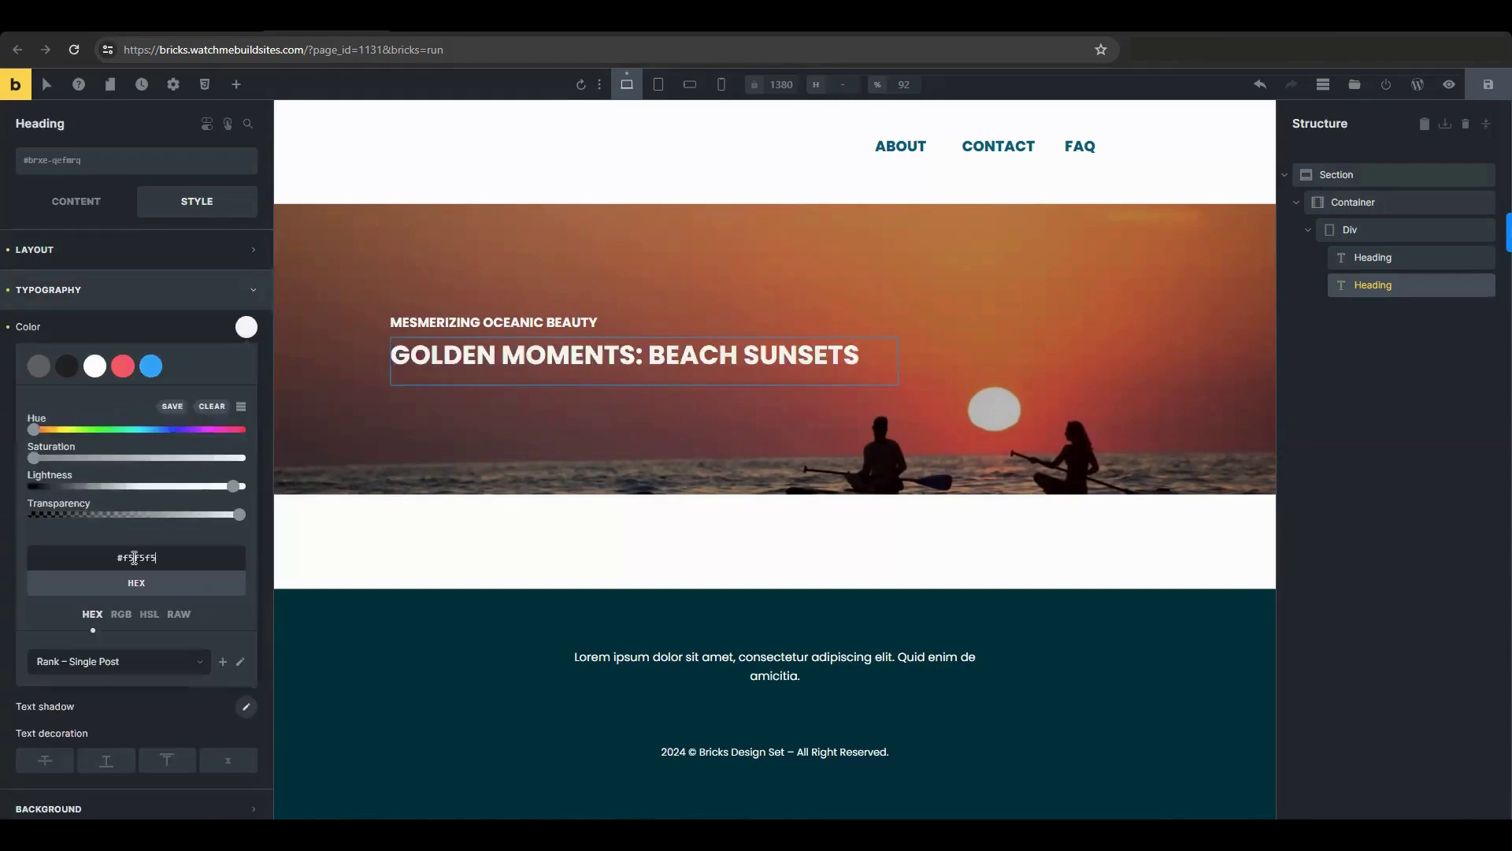
{"action": "left_click", "coordinate": [176, 329]}
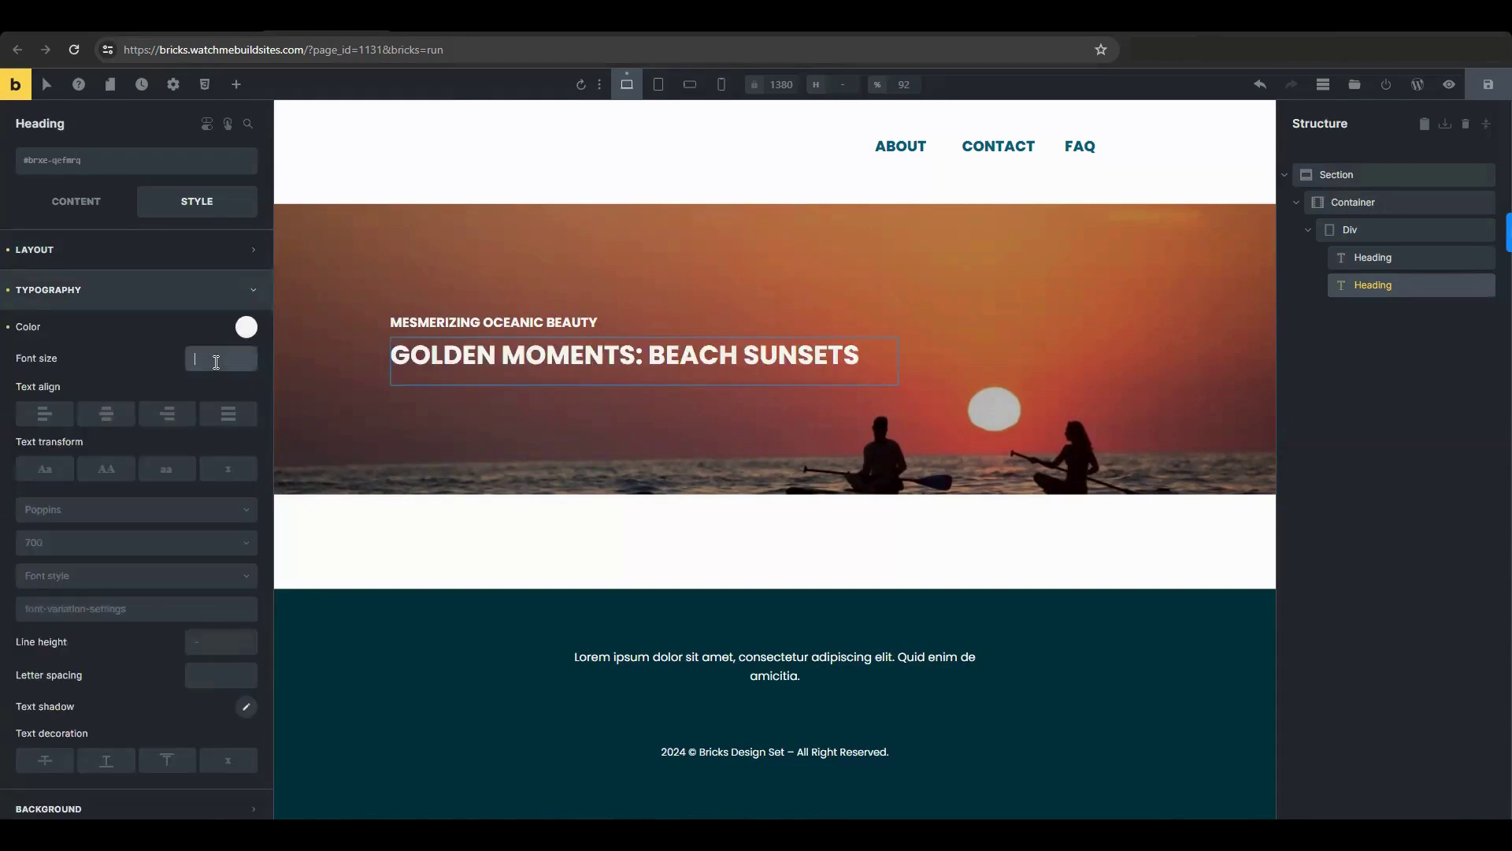
{"action": "type", "text": "62"}
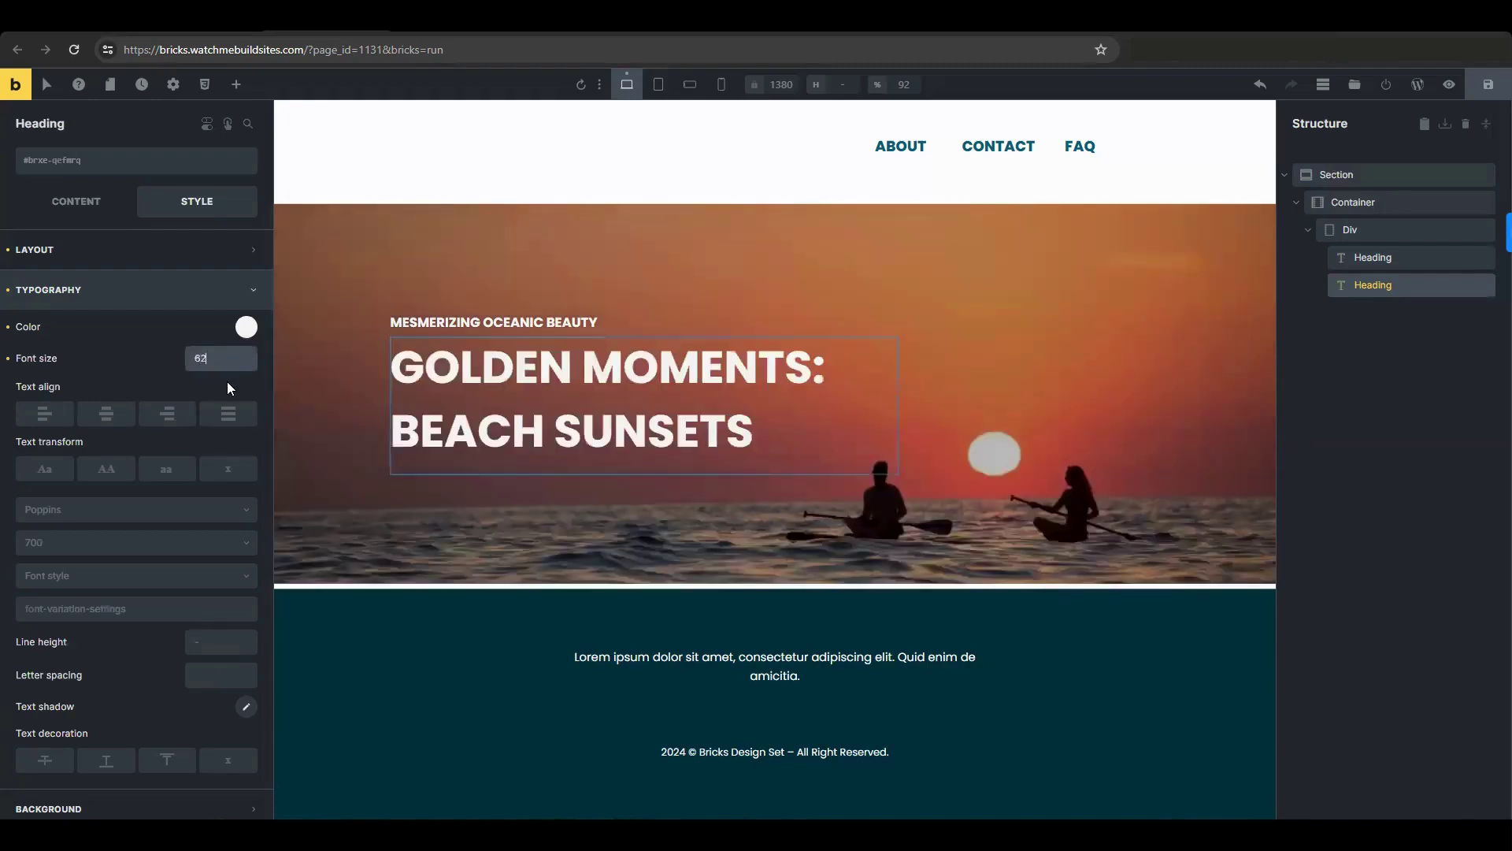
{"action": "type", "text": "p"}
{"action": "scroll", "coordinate": [197, 489], "scroll_direction": "down", "scroll_amount": 3}
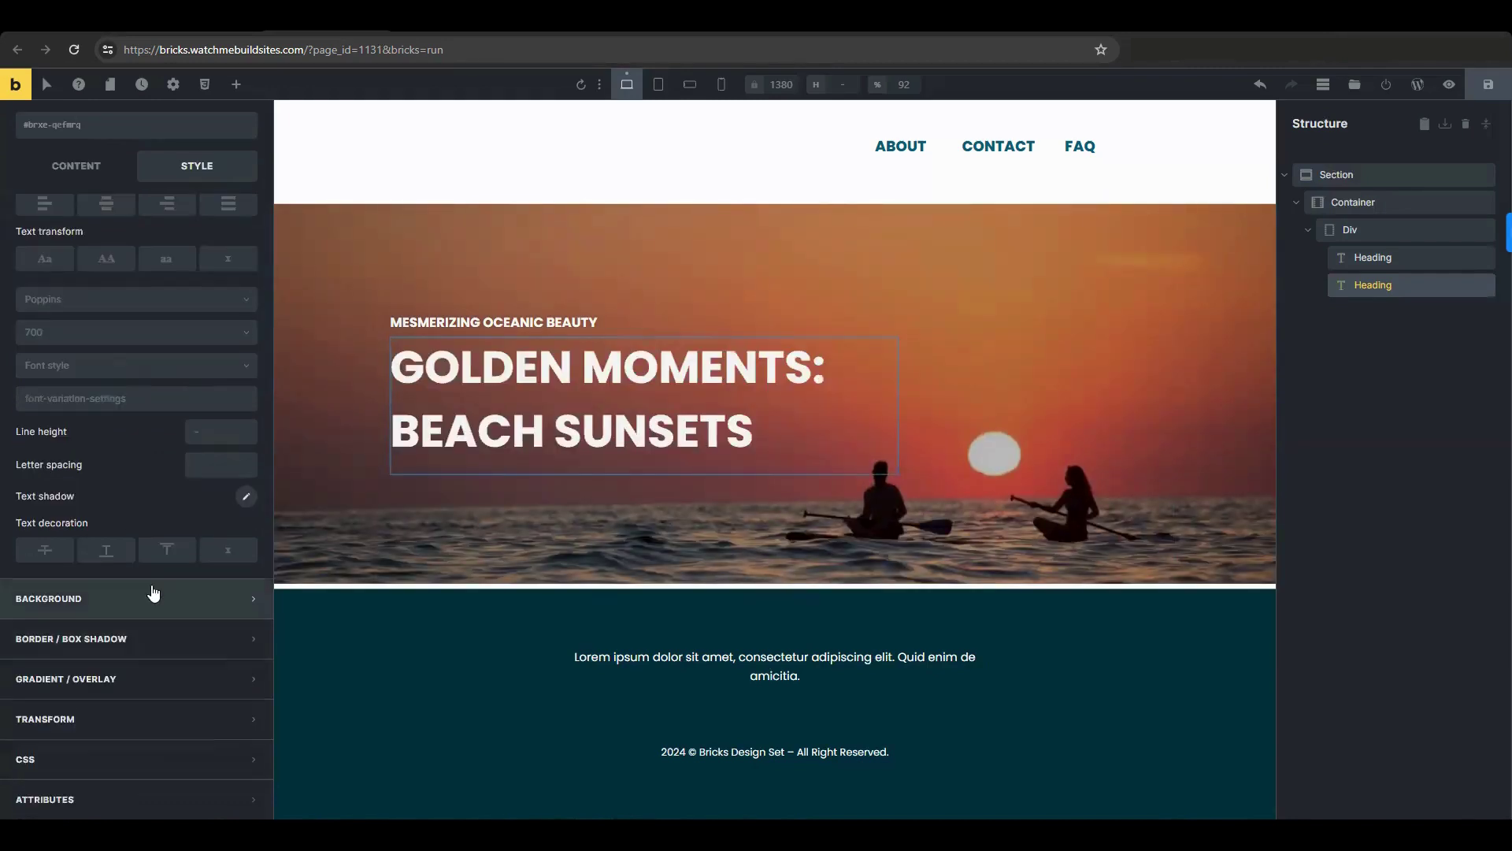
{"action": "left_click", "coordinate": [212, 432]}
{"action": "type", "text": "1"}
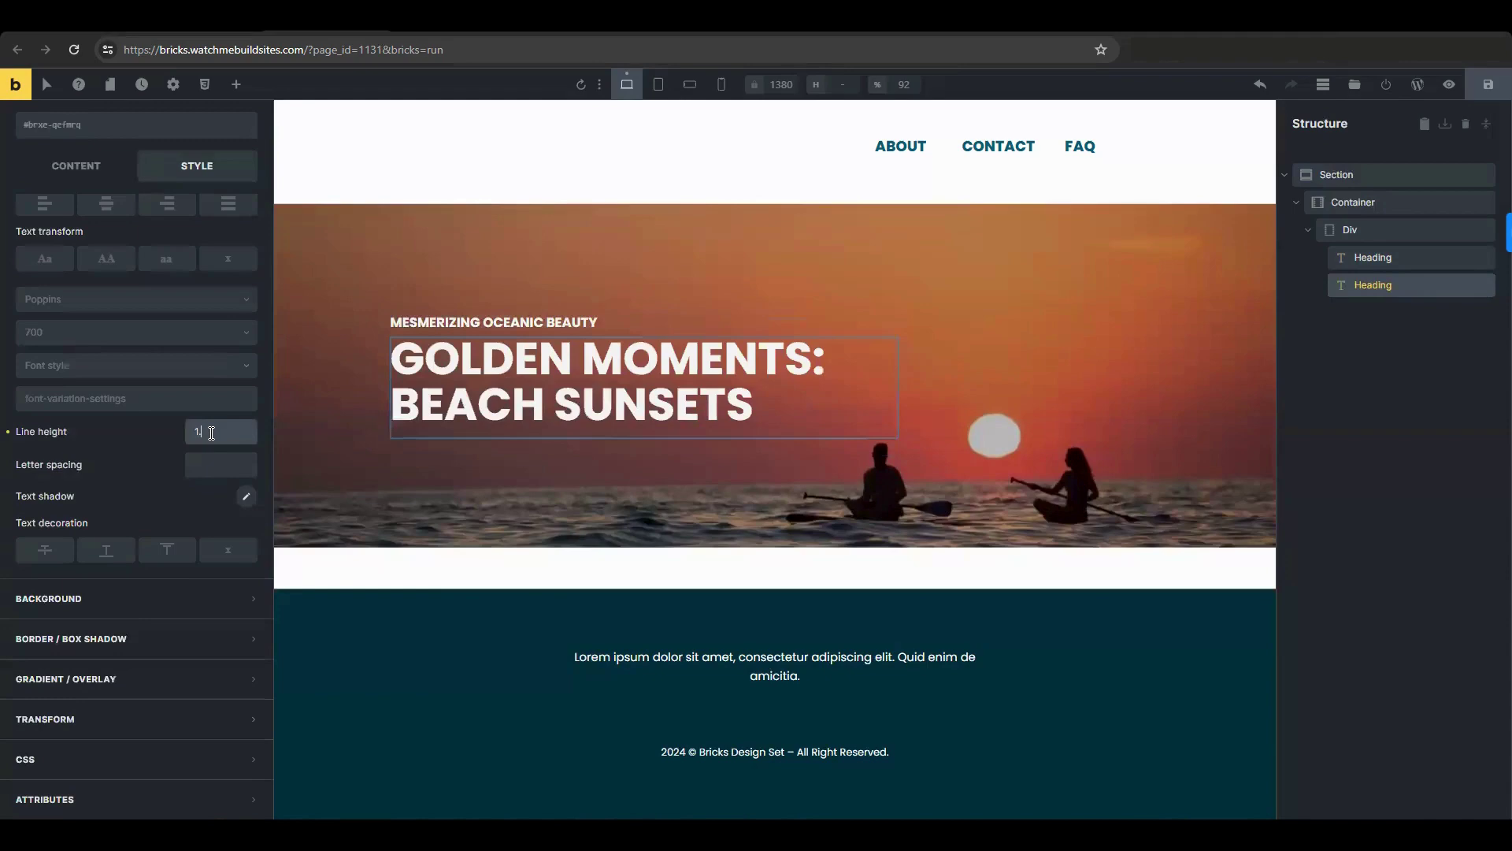
{"action": "type", "text": ".2"}
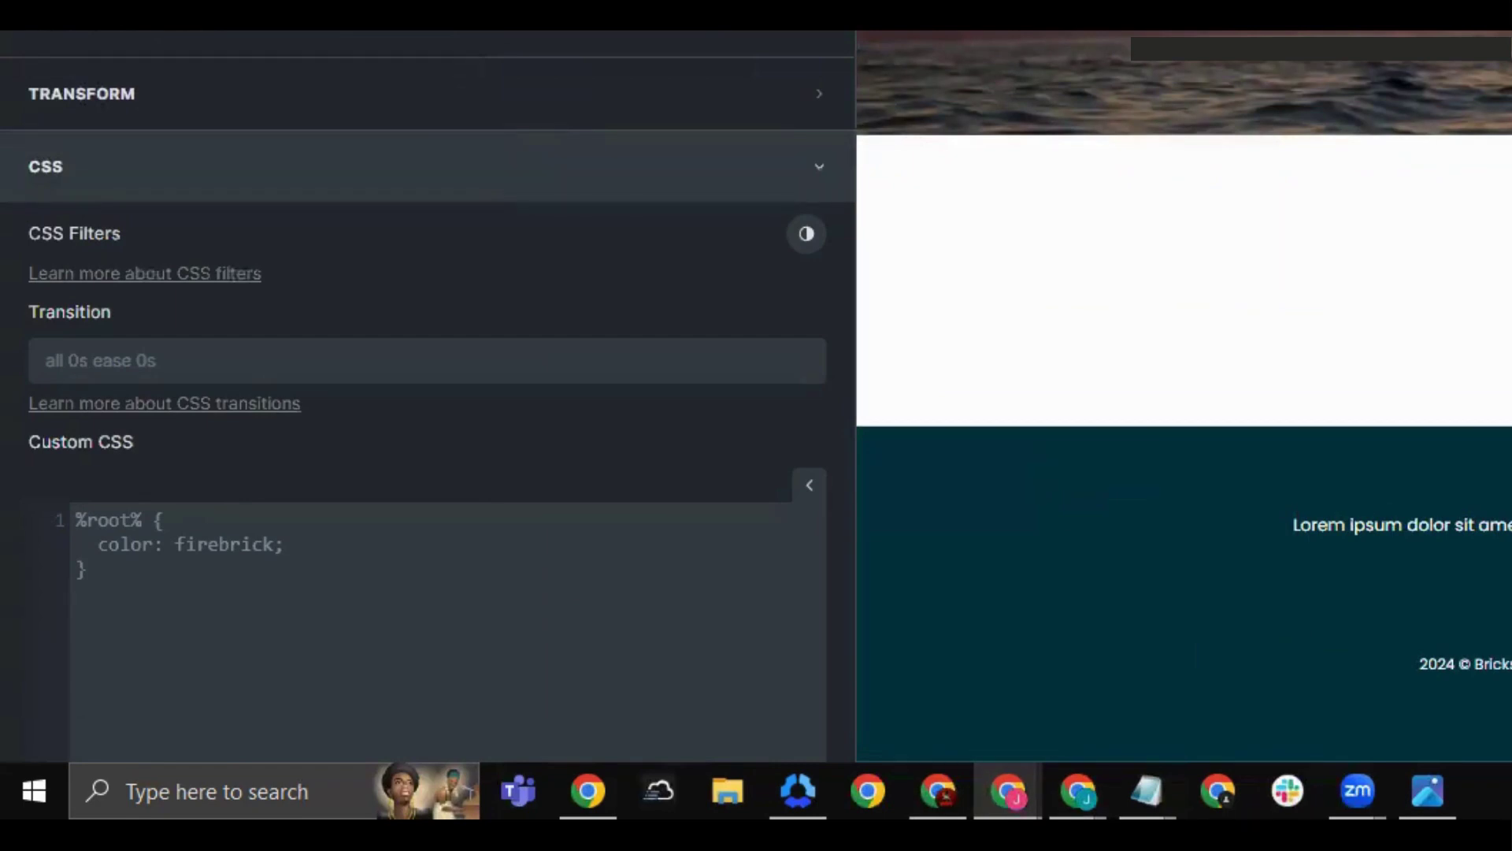
Target 'span' in the Custom CSS and wrap Golden and Sunsets in span tags
{"action": "type", "text": "span"}
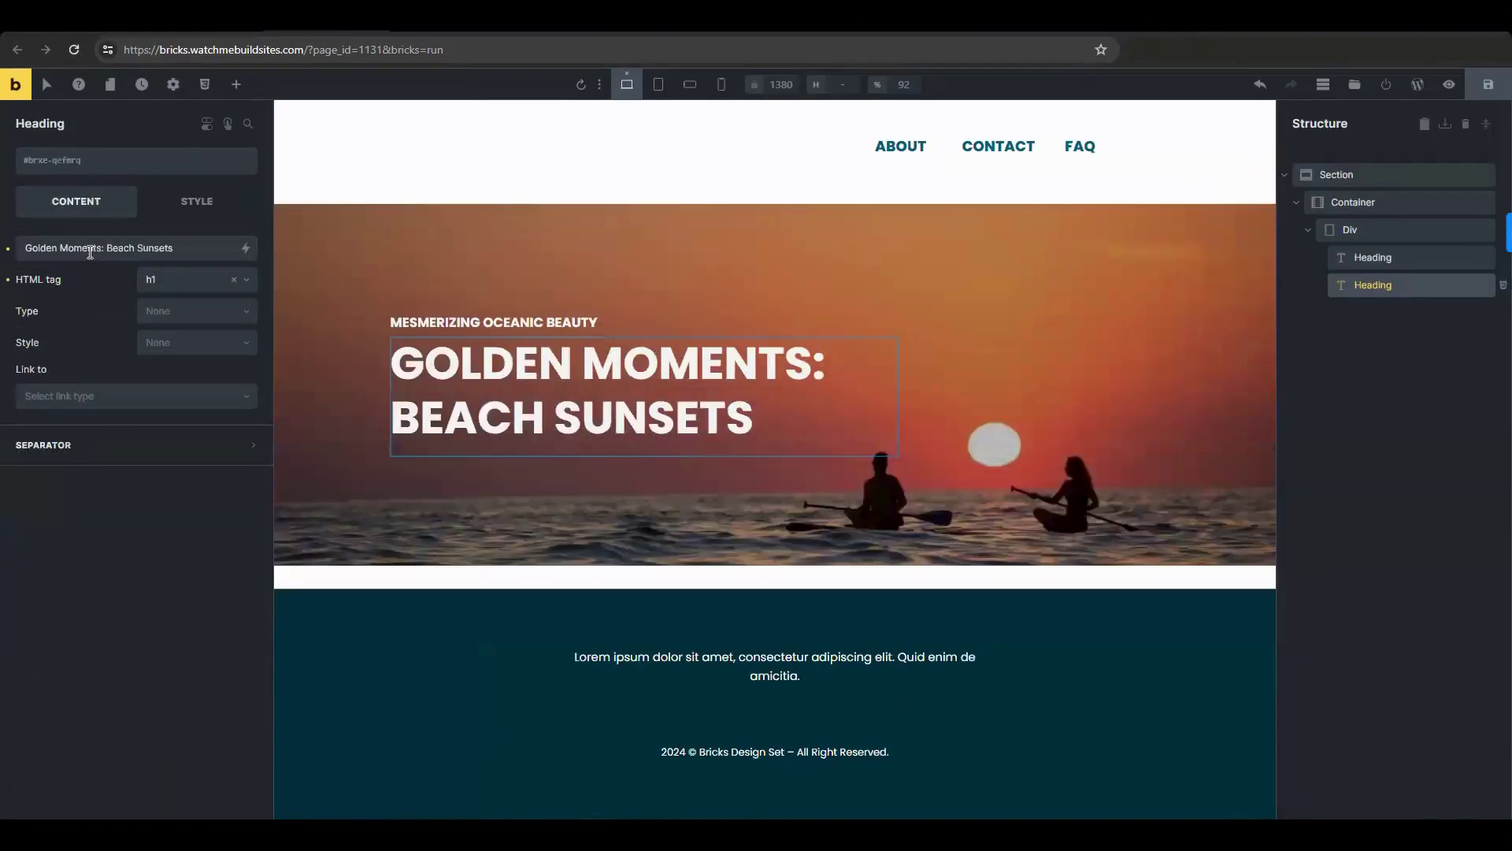
{"action": "left_click", "coordinate": [144, 247]}
{"action": "type", "text": "<span>"}
{"action": "left_click", "coordinate": [26, 247]}
{"action": "type", "text": "<span>"}
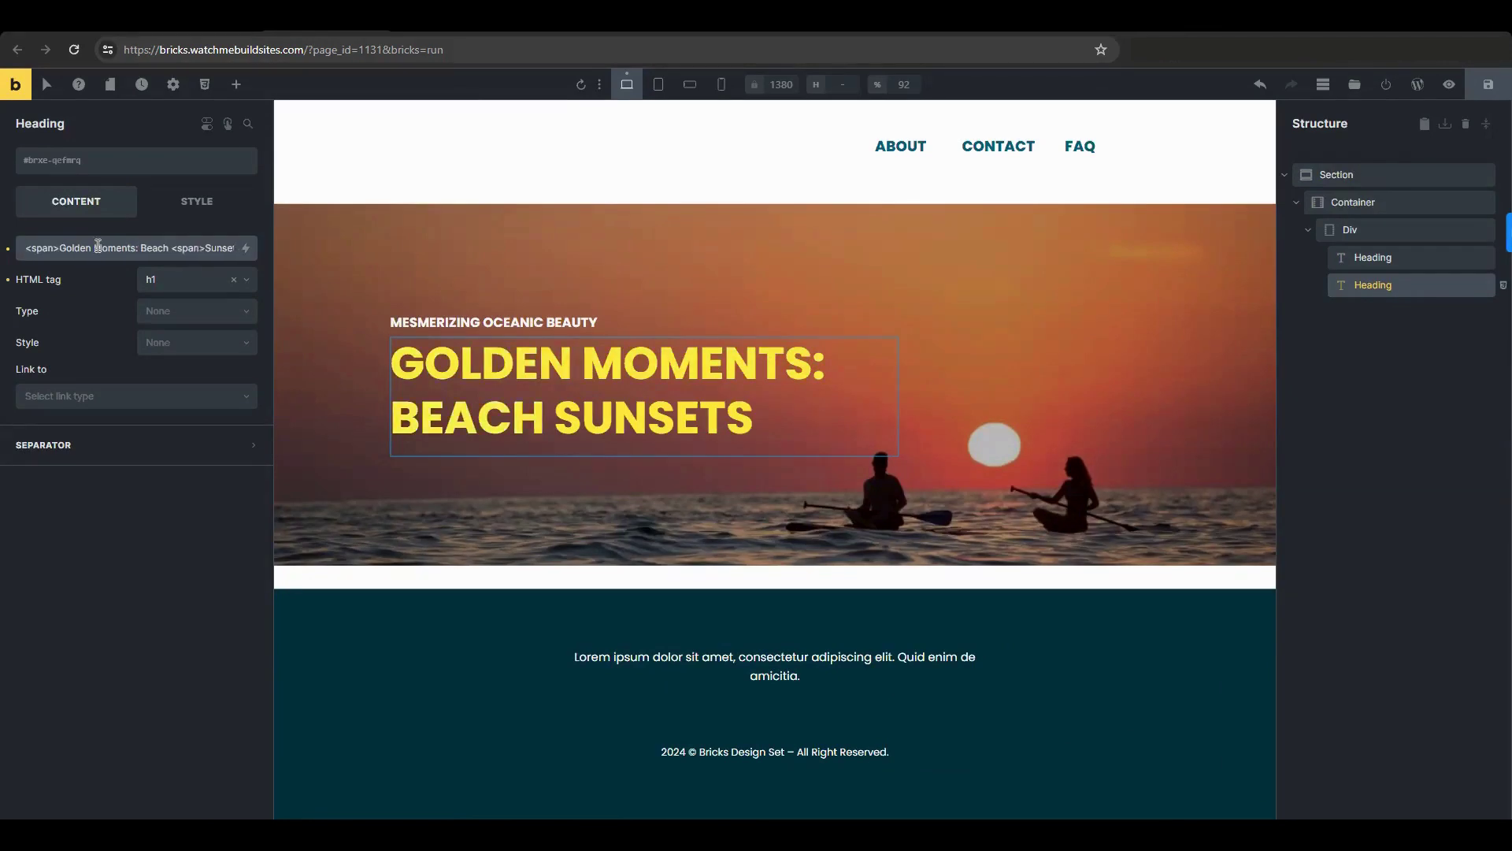
{"action": "left_click", "coordinate": [92, 247]}
{"action": "type", "text": "</span>"}
{"action": "left_click", "coordinate": [236, 84]}
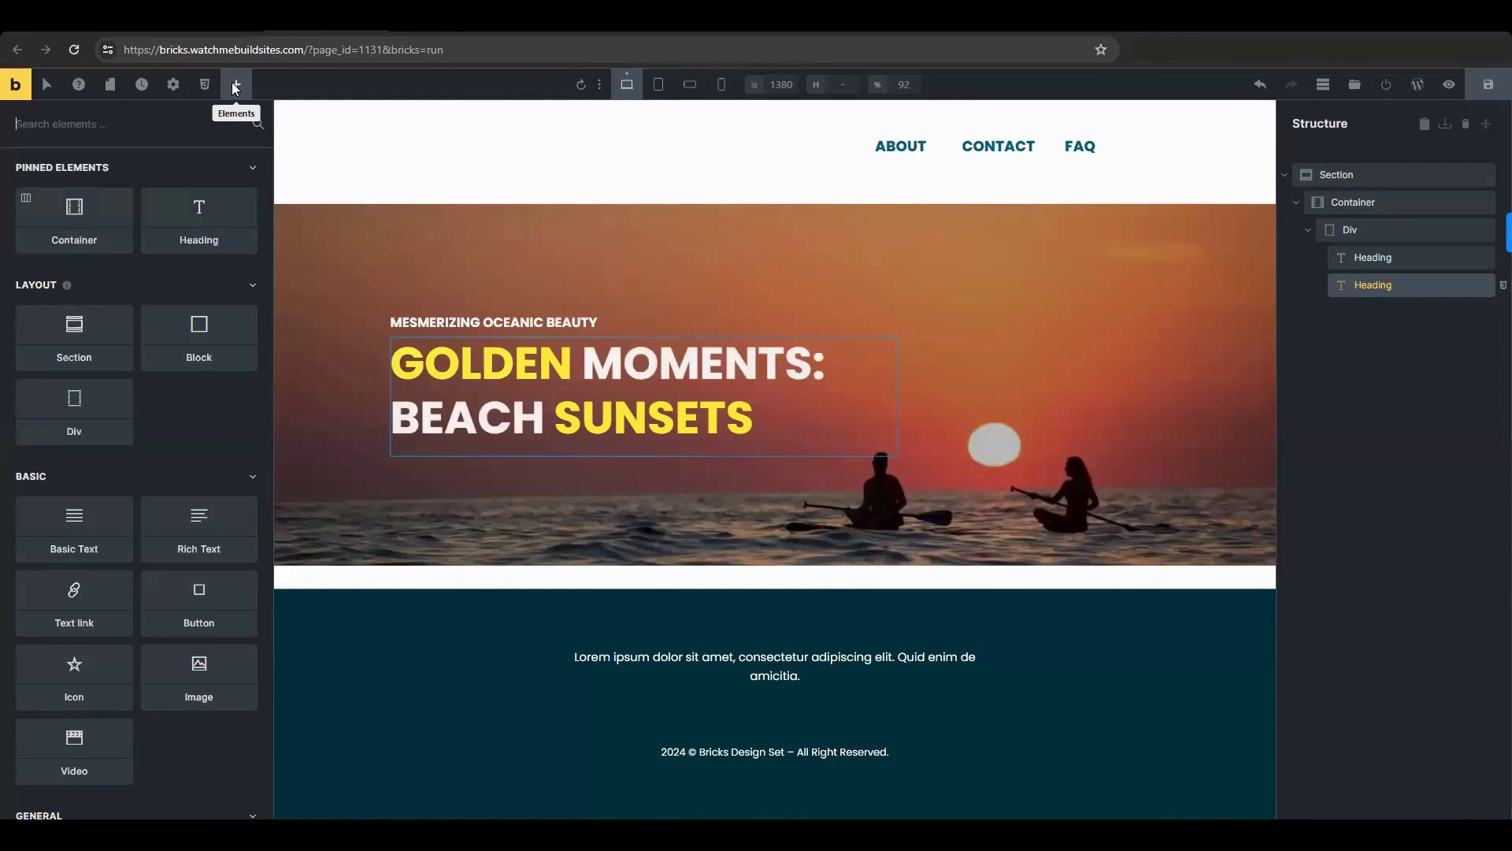
Add a Basic Text element containing the beach sunsets description below the heading
{"action": "type", "text": "ba"}
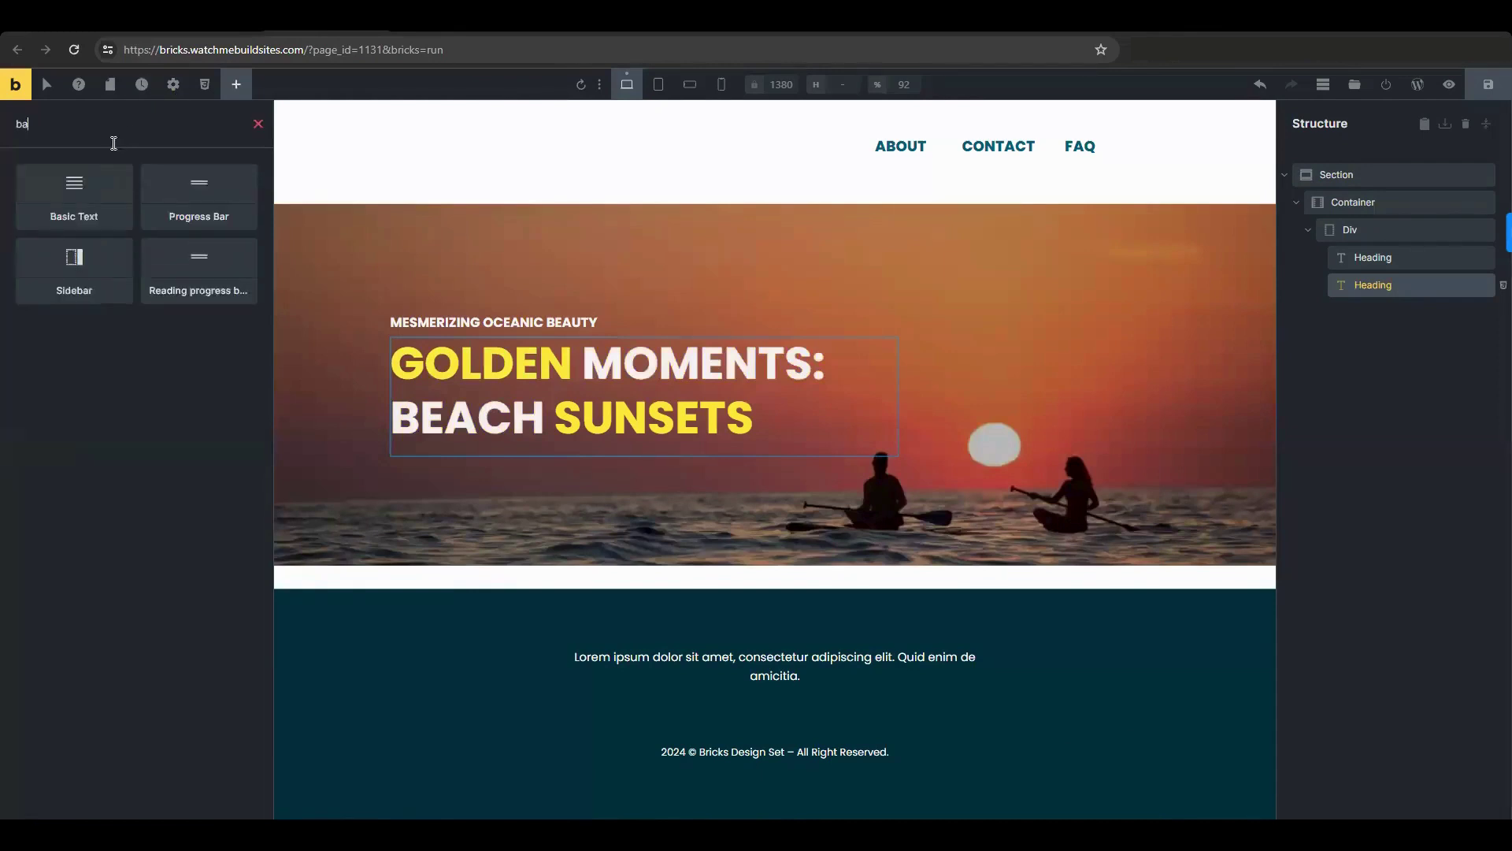
{"action": "left_click", "coordinate": [73, 195]}
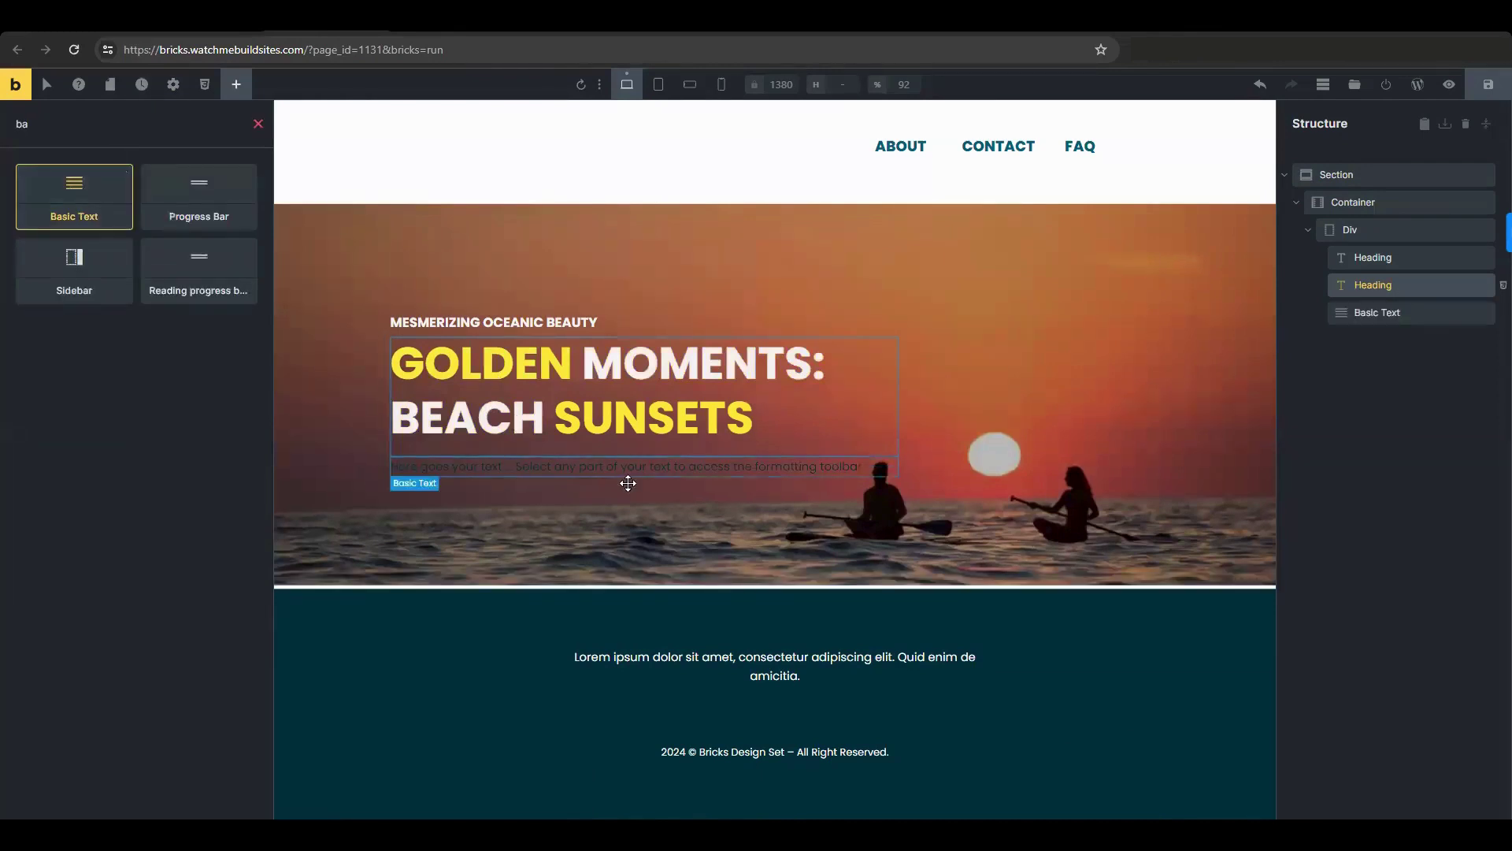
{"action": "left_click", "coordinate": [1367, 312]}
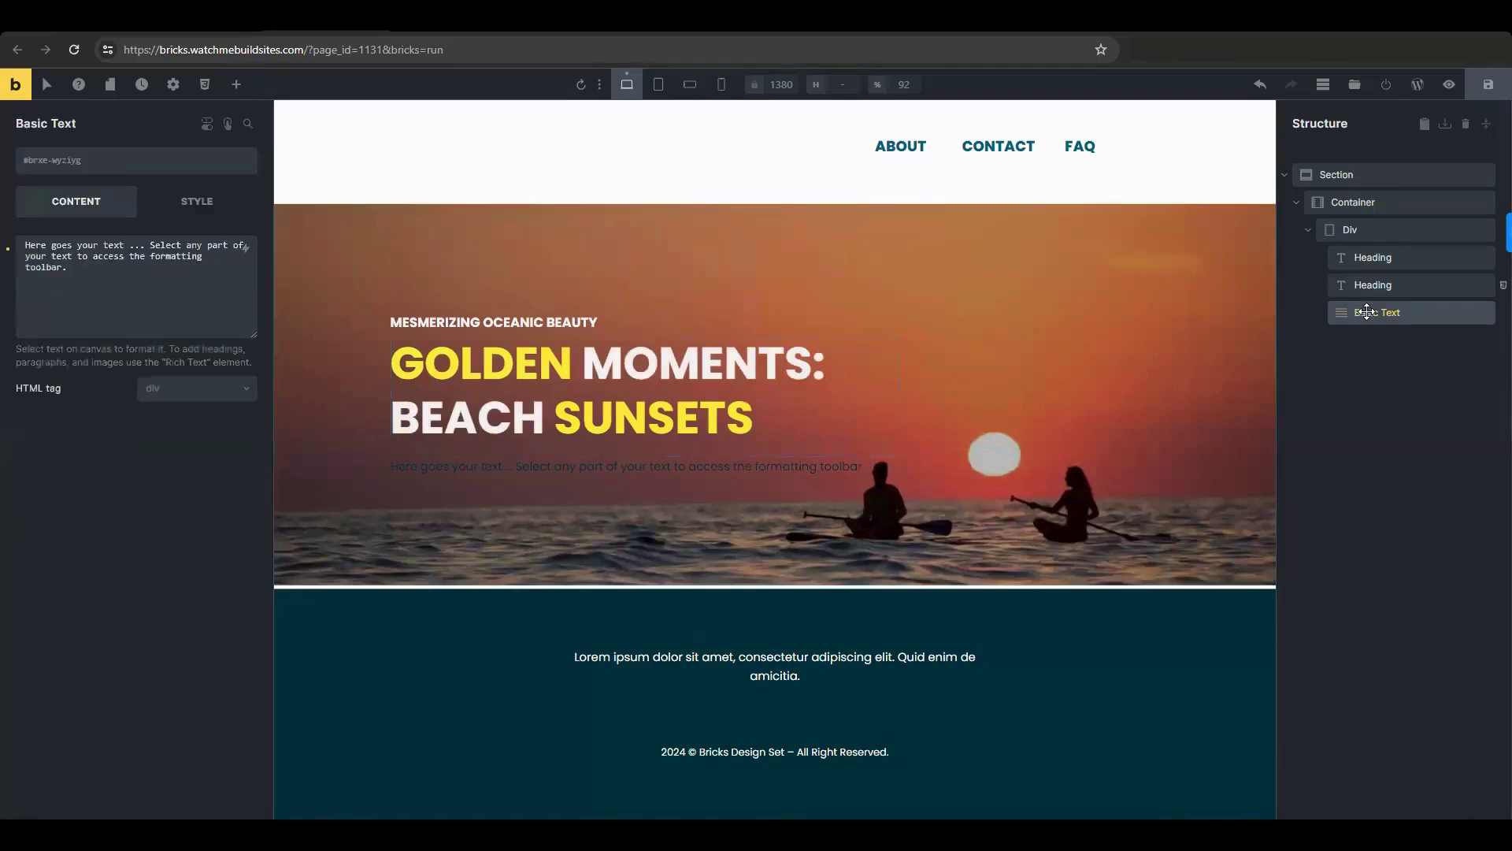
{"action": "triple_click", "coordinate": [52, 245]}
{"action": "type", "text": "Experience the enchantment of beach sunsets as golden rays illuminate the horizon"}
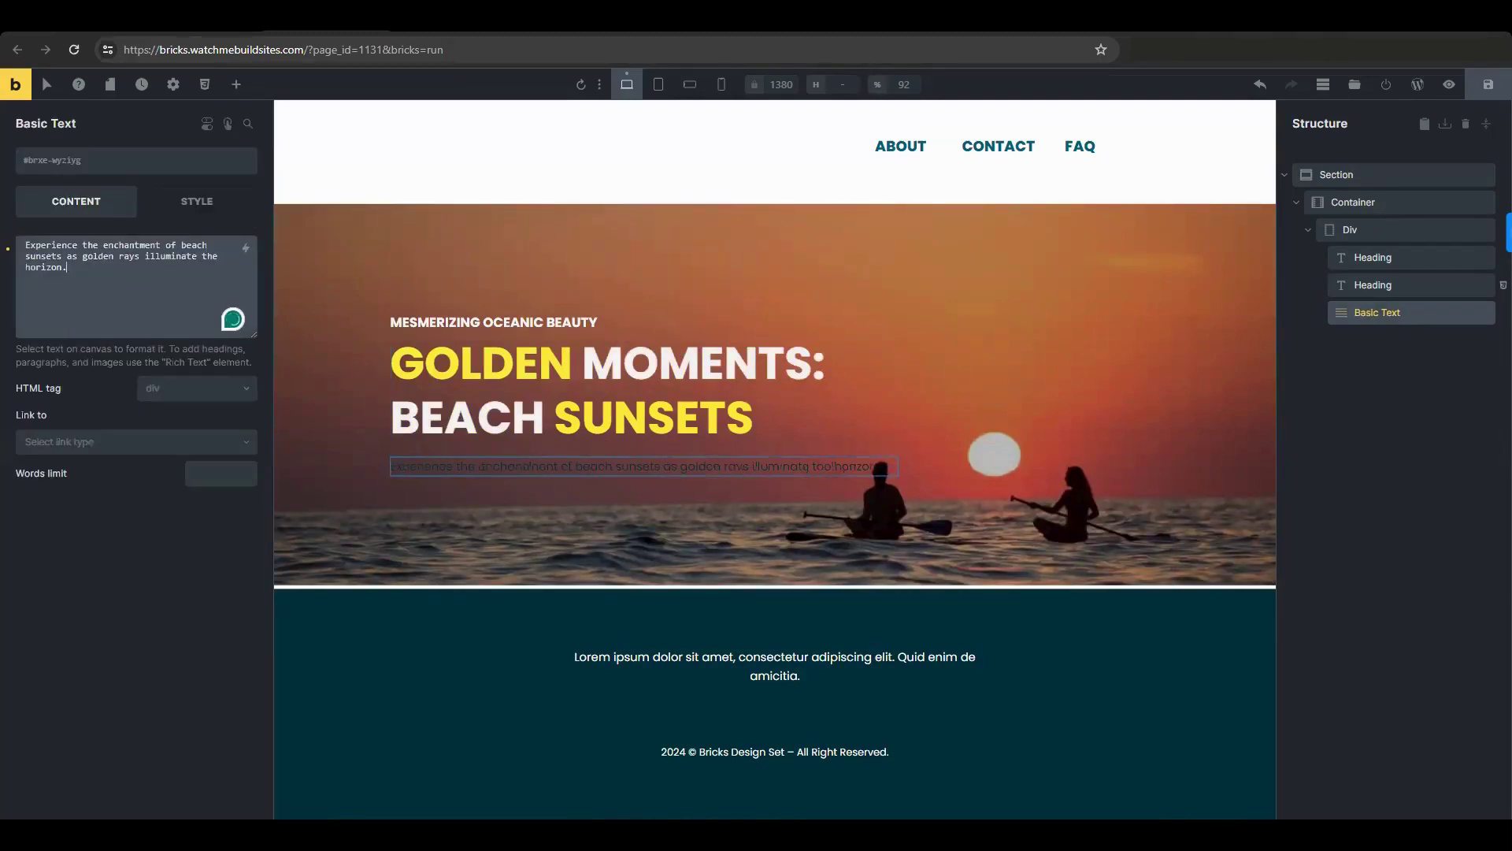
Style the description text with color #fff and font size 20px
{"action": "left_click", "coordinate": [197, 203]}
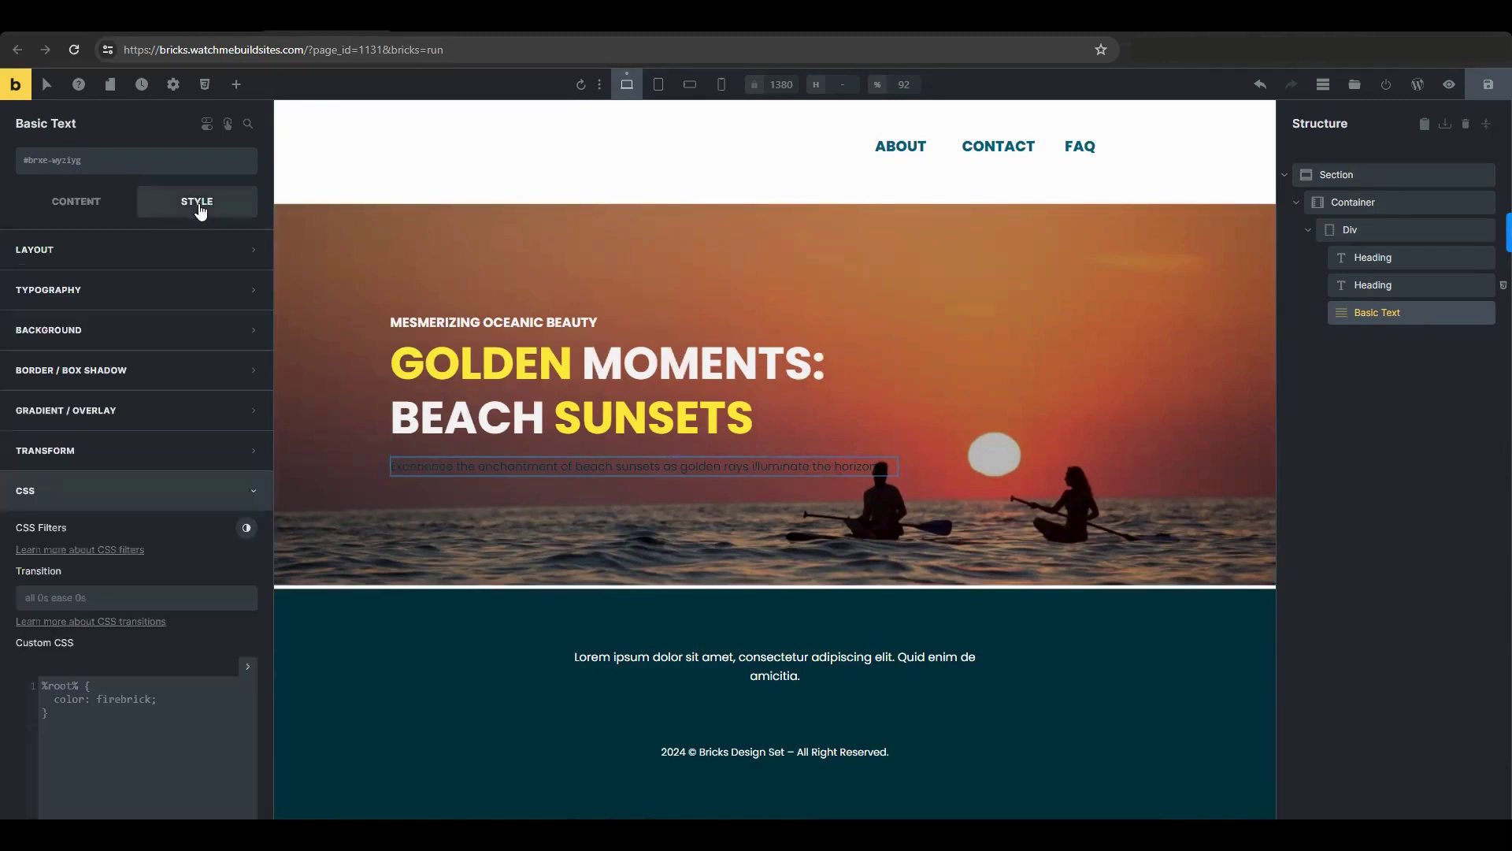
{"action": "left_click", "coordinate": [146, 286]}
{"action": "left_click", "coordinate": [246, 326]}
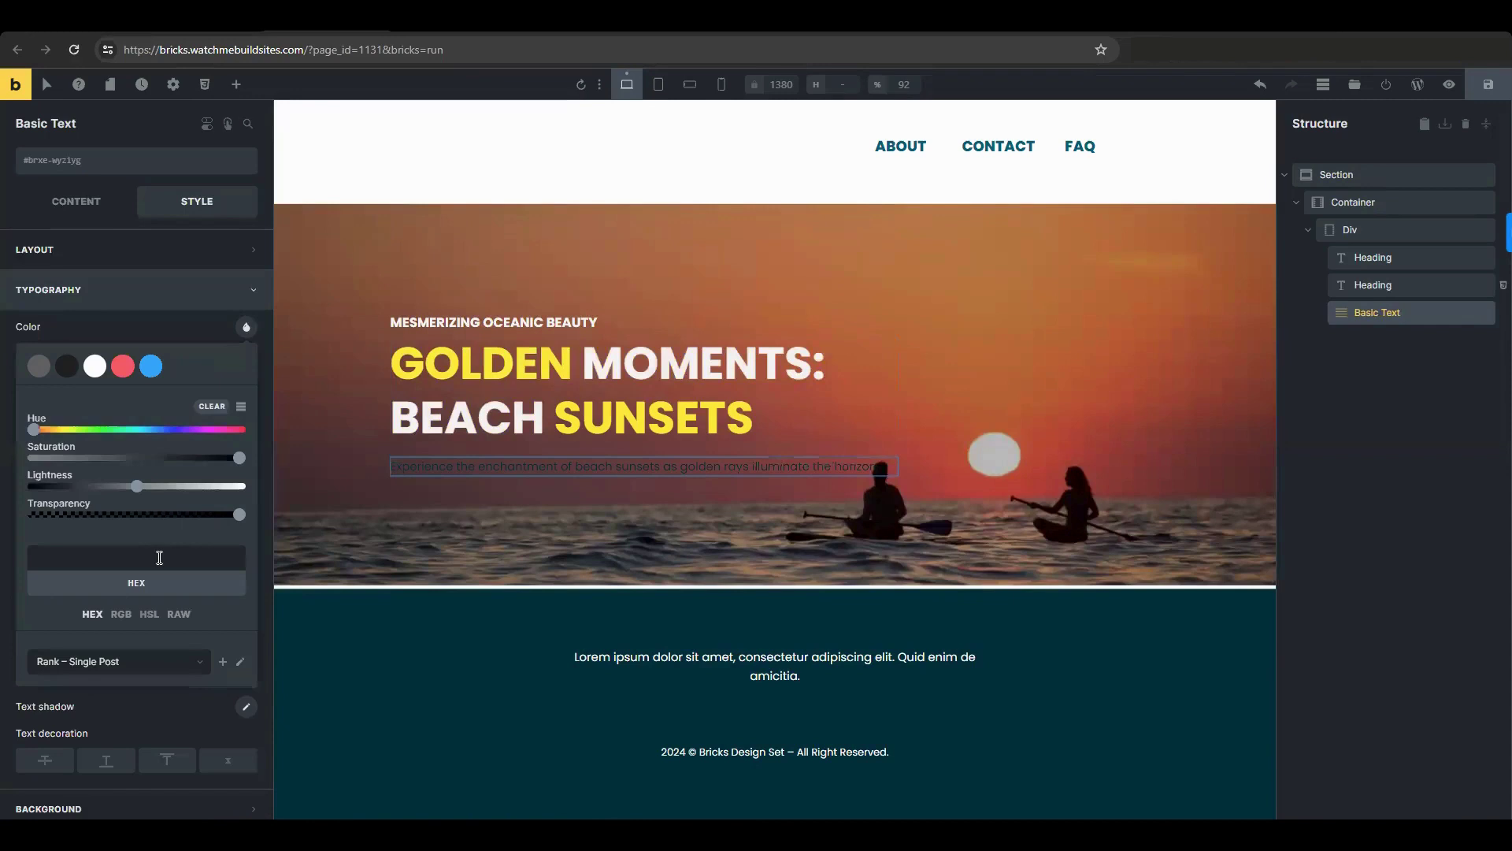
{"action": "type", "text": "fff"}
{"action": "left_click", "coordinate": [204, 351]}
{"action": "type", "text": "26"}
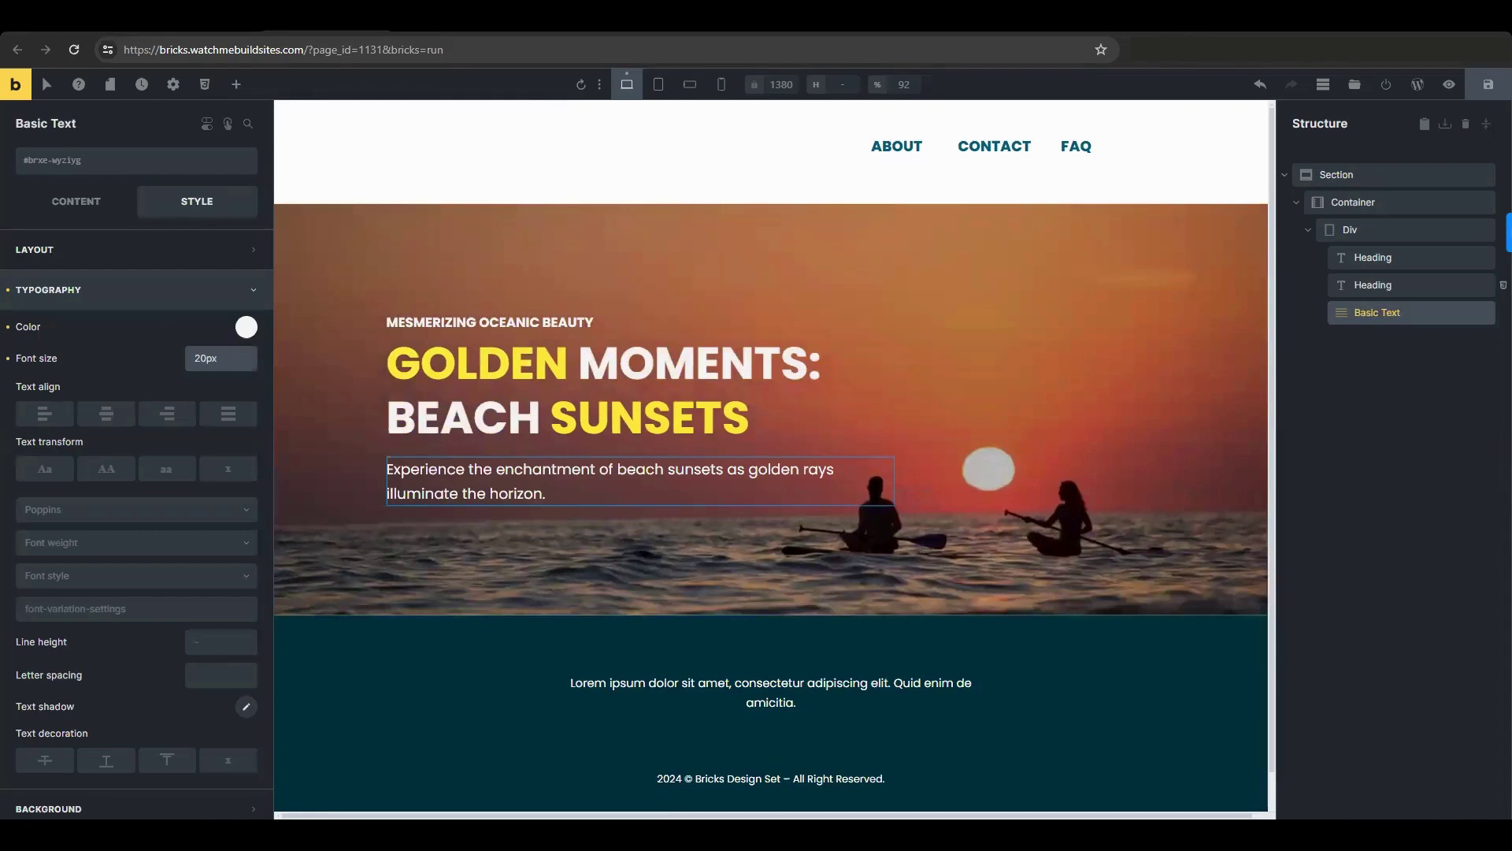
Save the page with the finished sunset hero section, then select the hero Section
{"action": "left_click", "coordinate": [120, 293]}
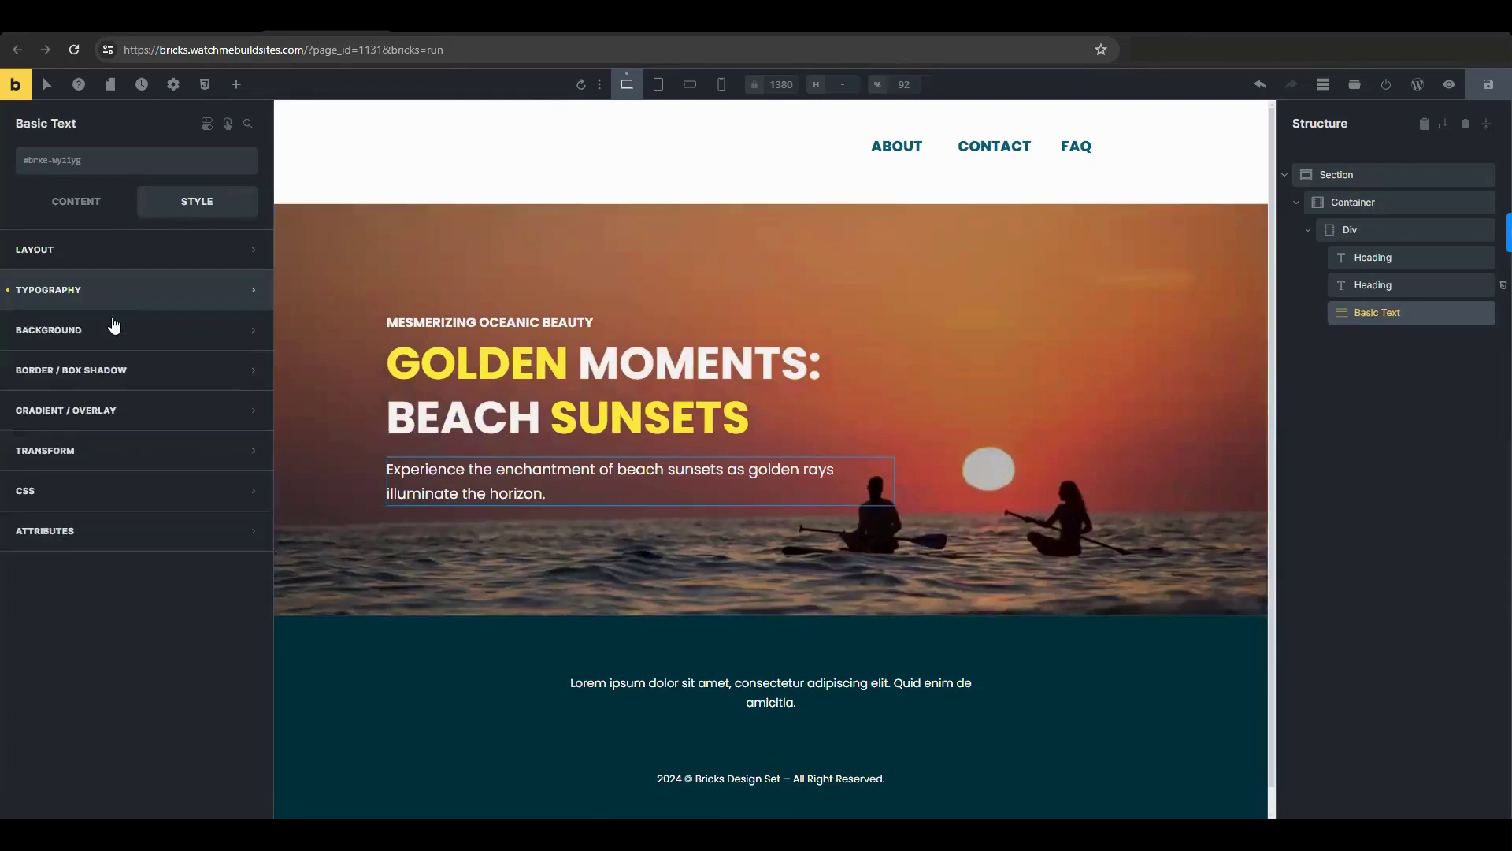
{"action": "left_click", "coordinate": [1491, 94]}
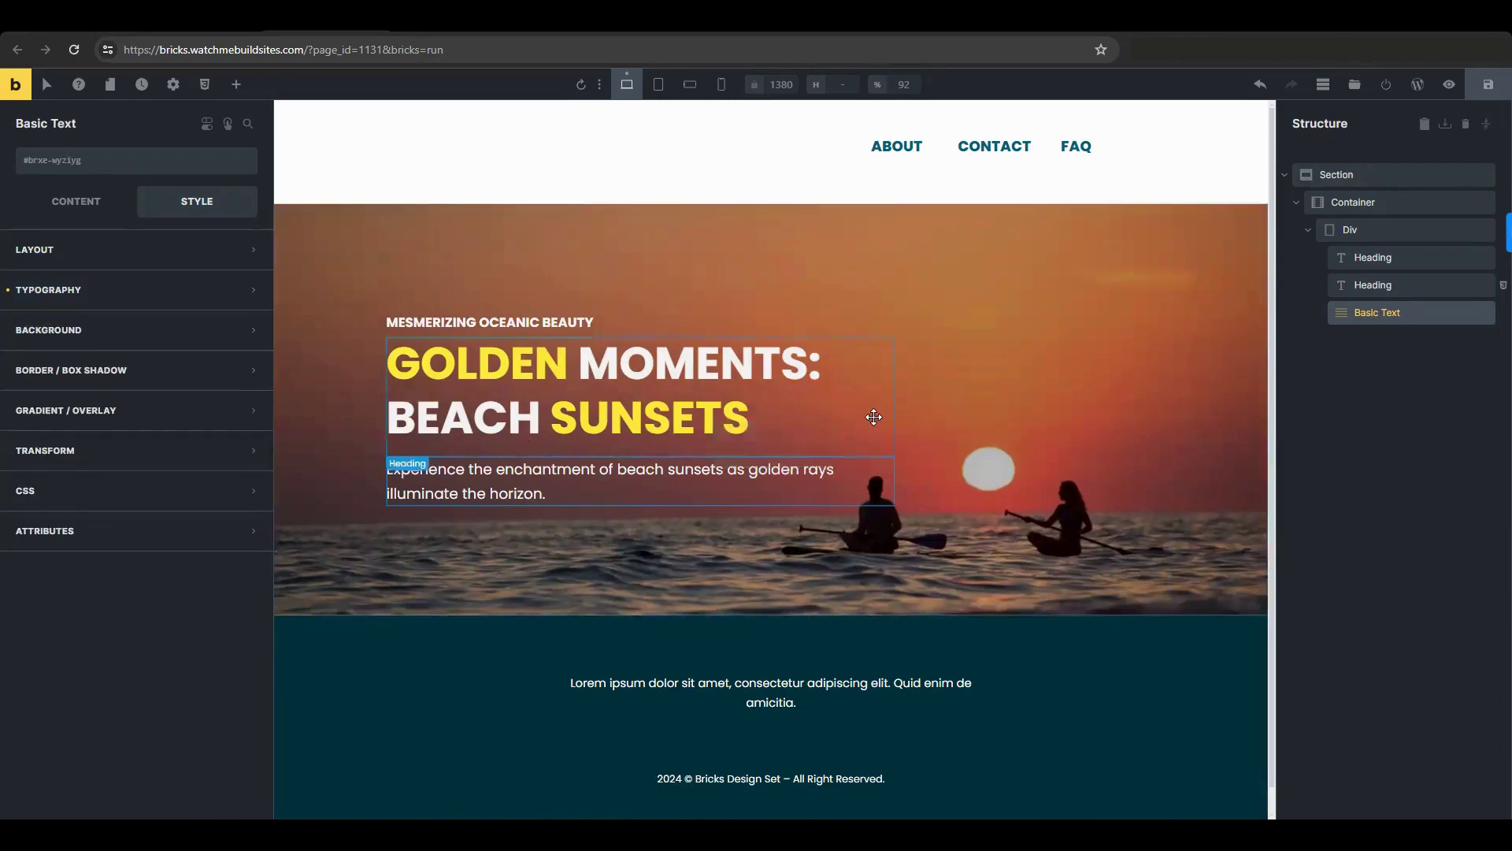
{"action": "left_click", "coordinate": [1209, 281]}
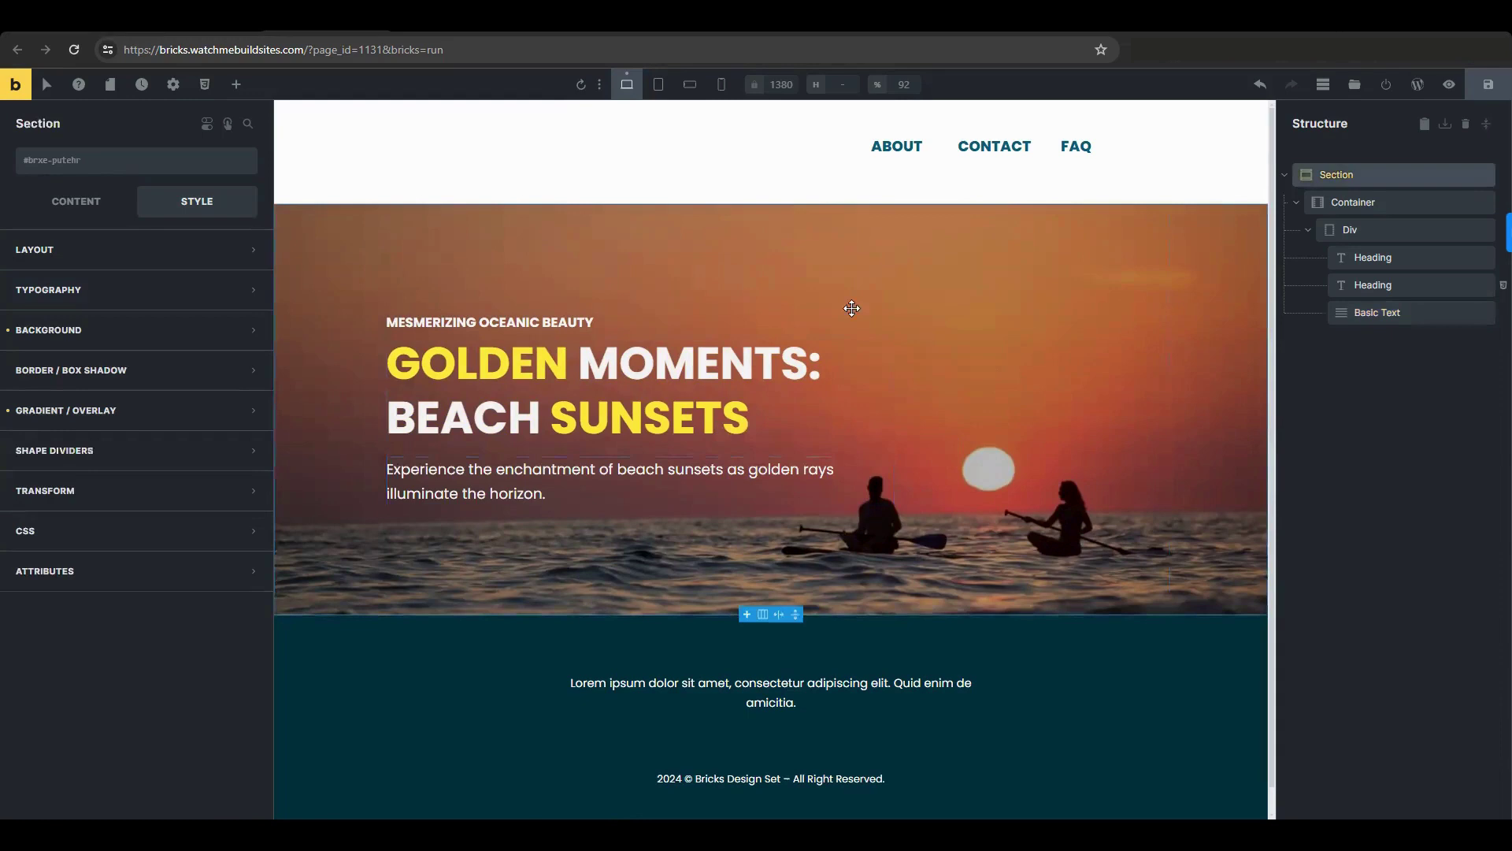